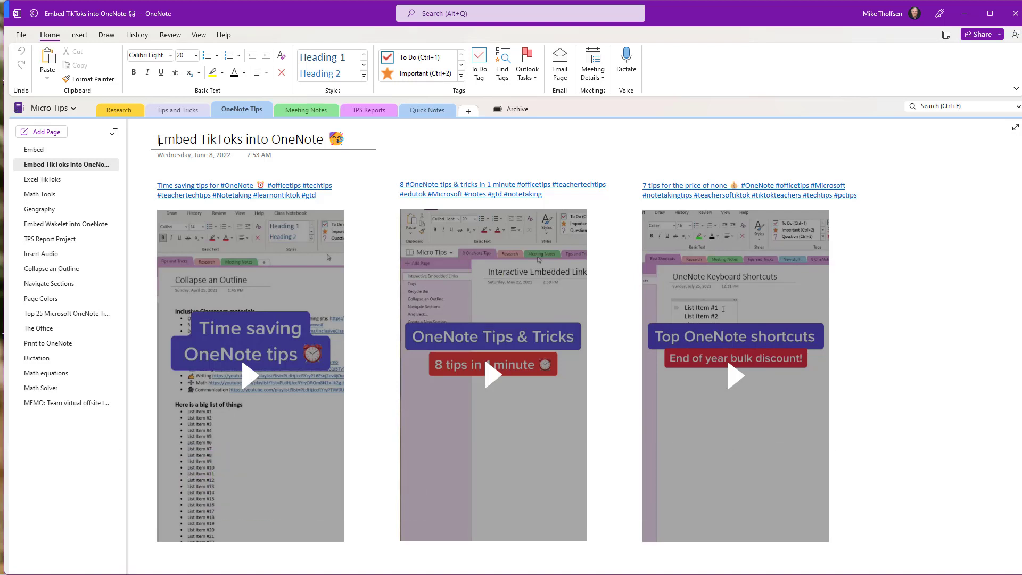
# - Open the blank Embed page, then open the Passive Aggressive Email tips TikTok and select its URL
pyautogui.click(48, 150)
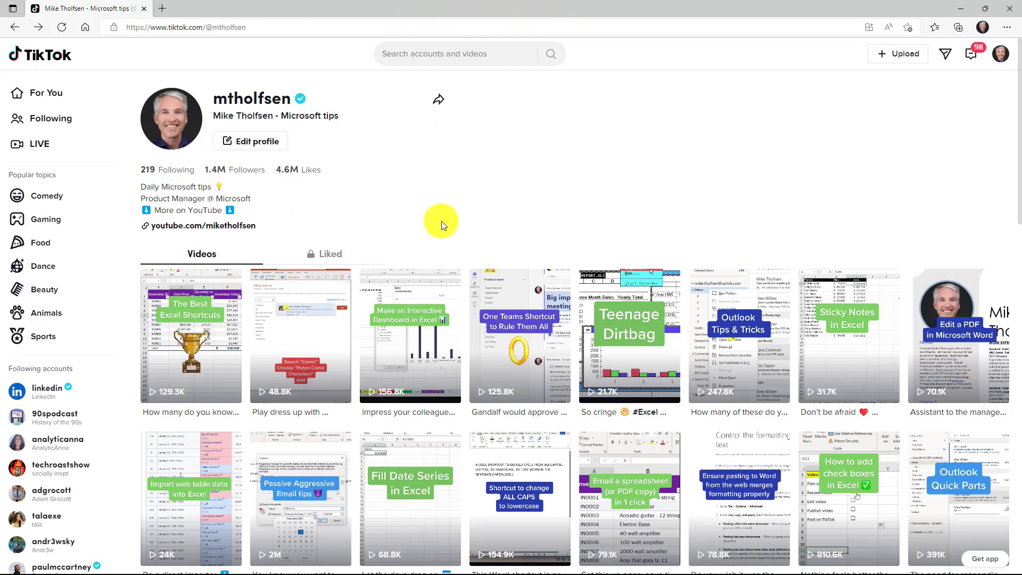
pyautogui.scroll(-4, 499, 209)
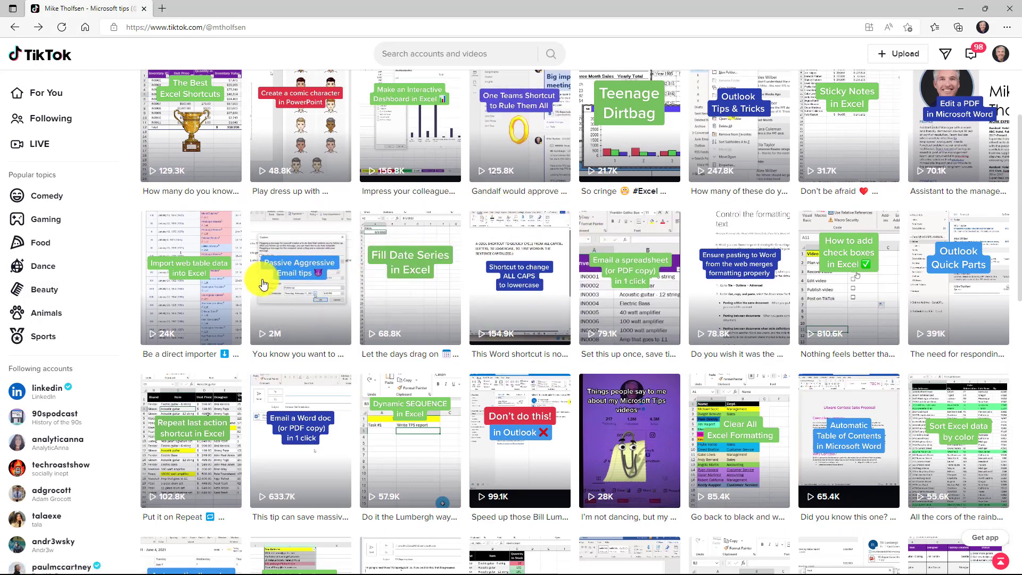
pyautogui.click(300, 284)
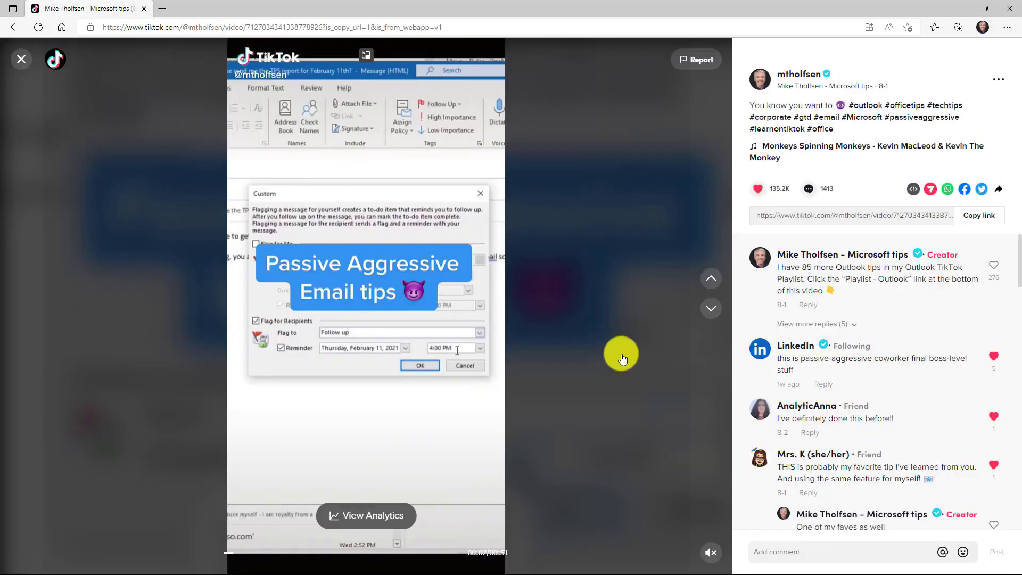
pyautogui.click(356, 25)
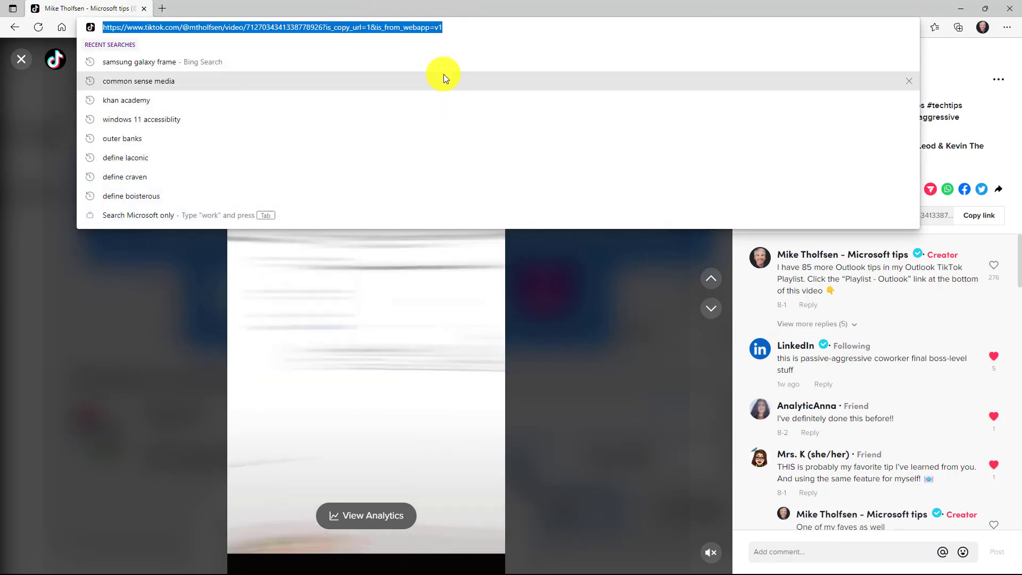
pyautogui.click(687, 373)
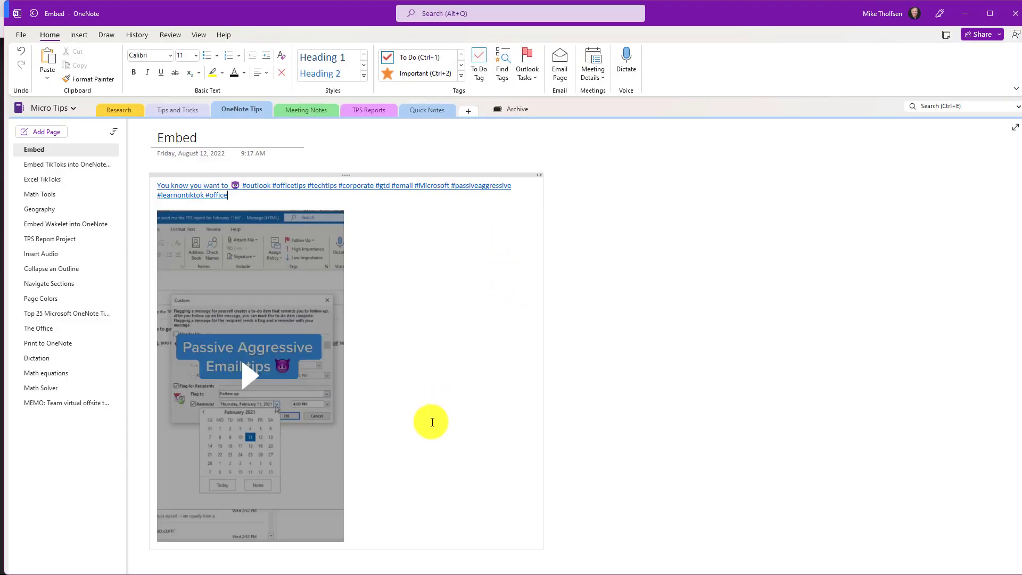
# - Play and stop the embedded TikTok, then return to the Embed TikToks into OneNote page
pyautogui.click(248, 374)
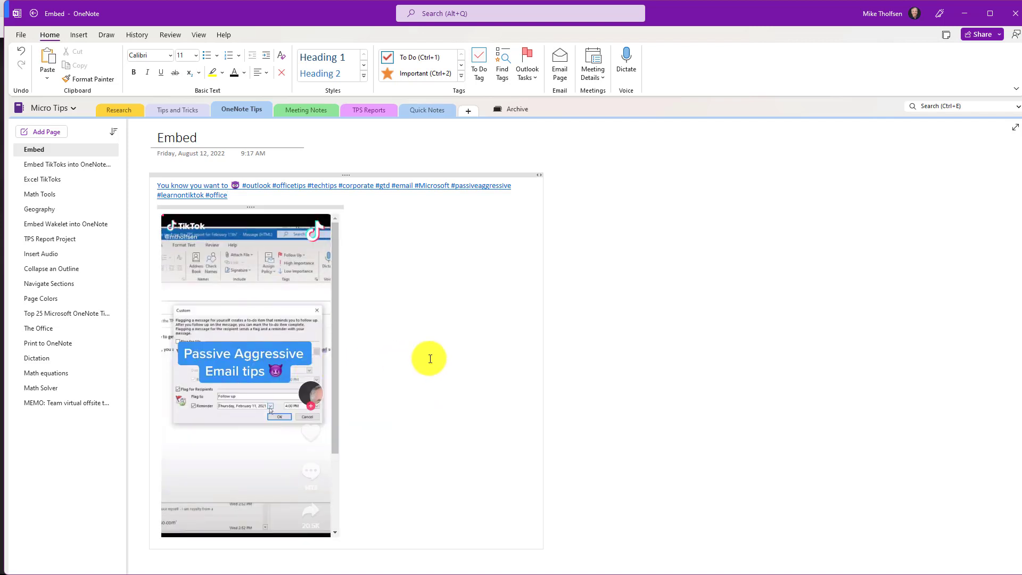
pyautogui.click(176, 527)
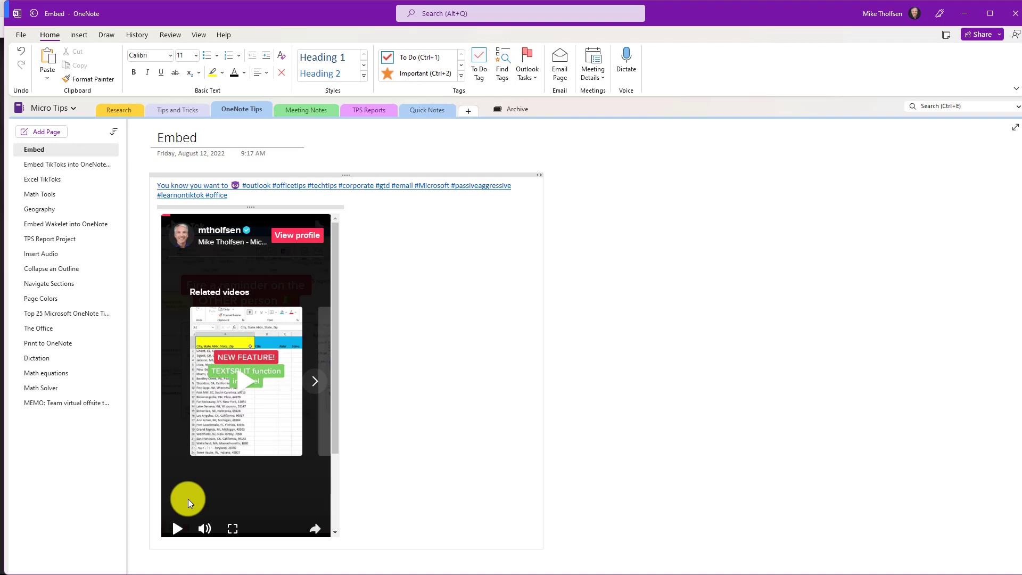
pyautogui.click(81, 165)
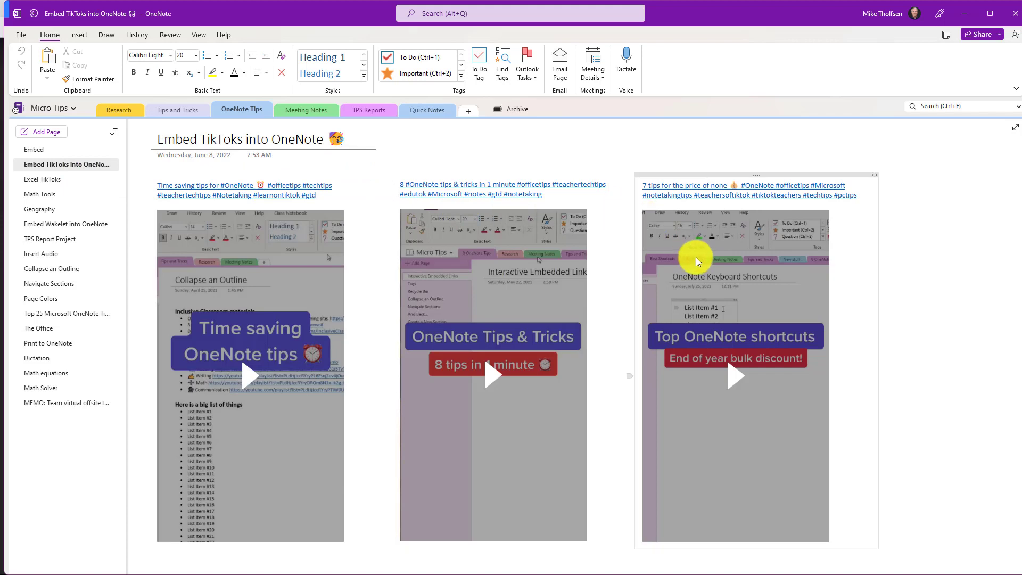
# - Open the Excel TikToks page to look over its videos
pyautogui.click(67, 179)
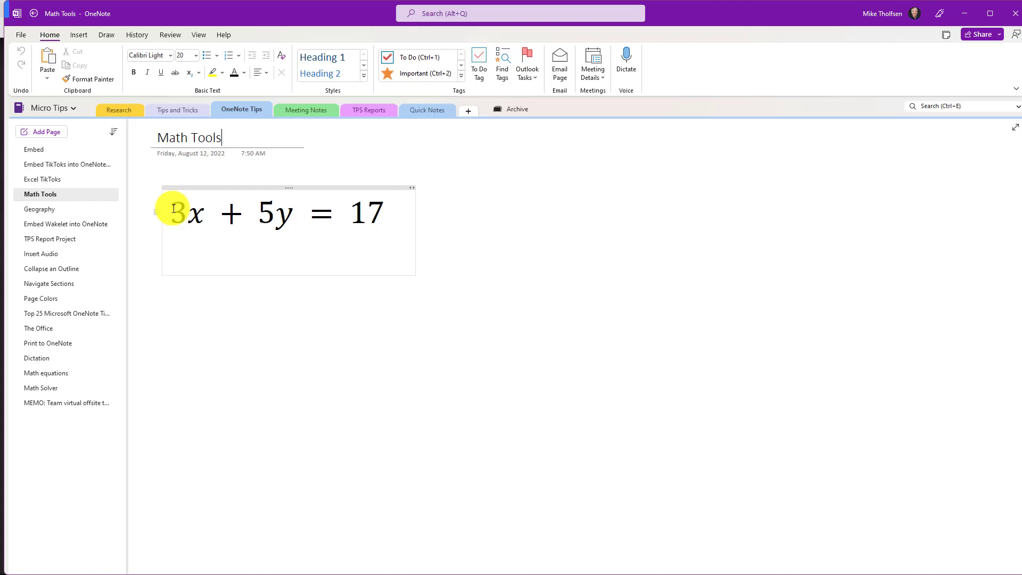
# - Select the whole equation 3x + 5y = 17 and switch to the Insert tab
pyautogui.moveTo(172, 210); pyautogui.dragTo(393, 219)
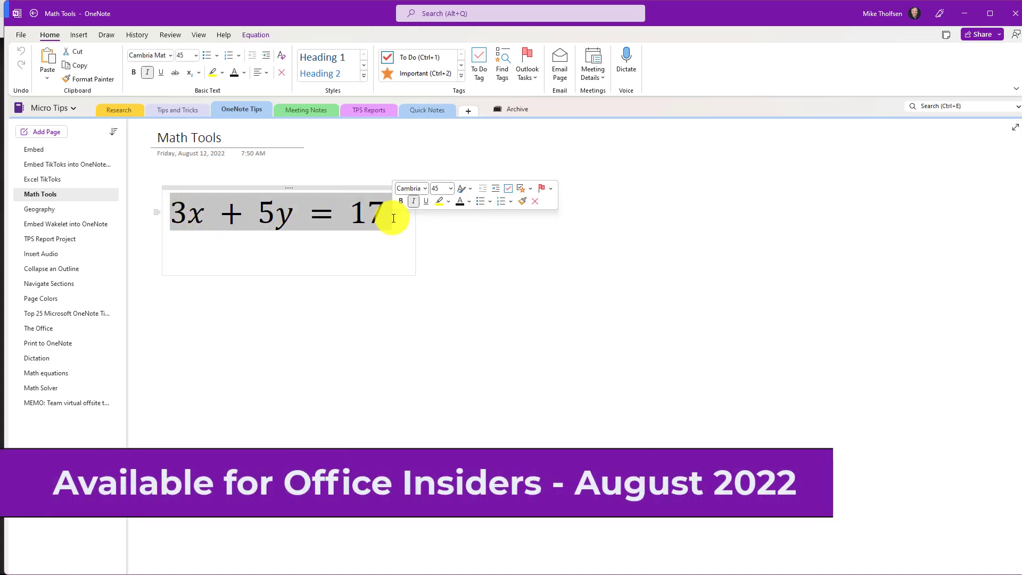
pyautogui.click(81, 34)
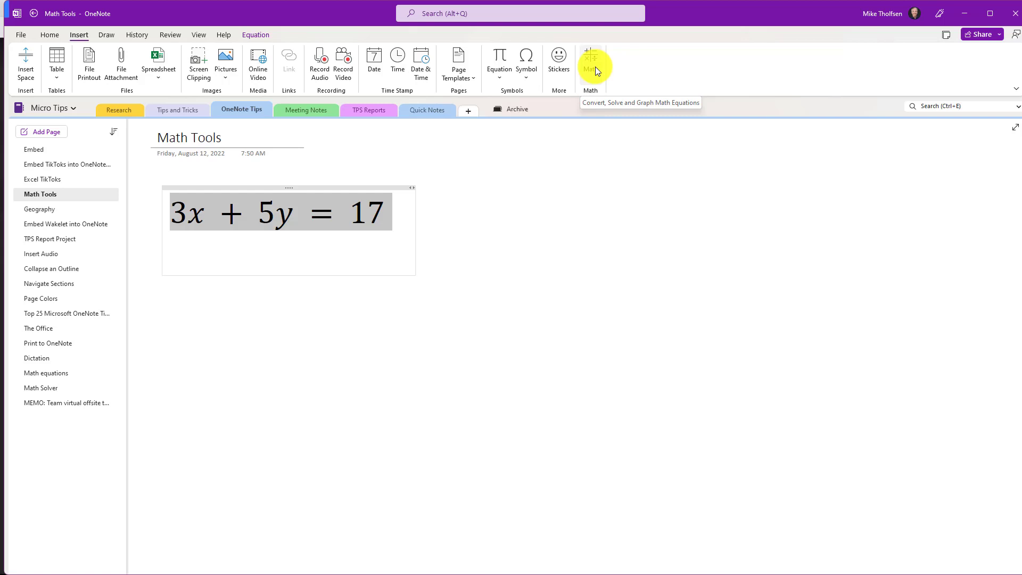
# - Solve 3x + 5y = 17 for x with Math Assistant and insert the three steps below the equation
pyautogui.click(595, 66)
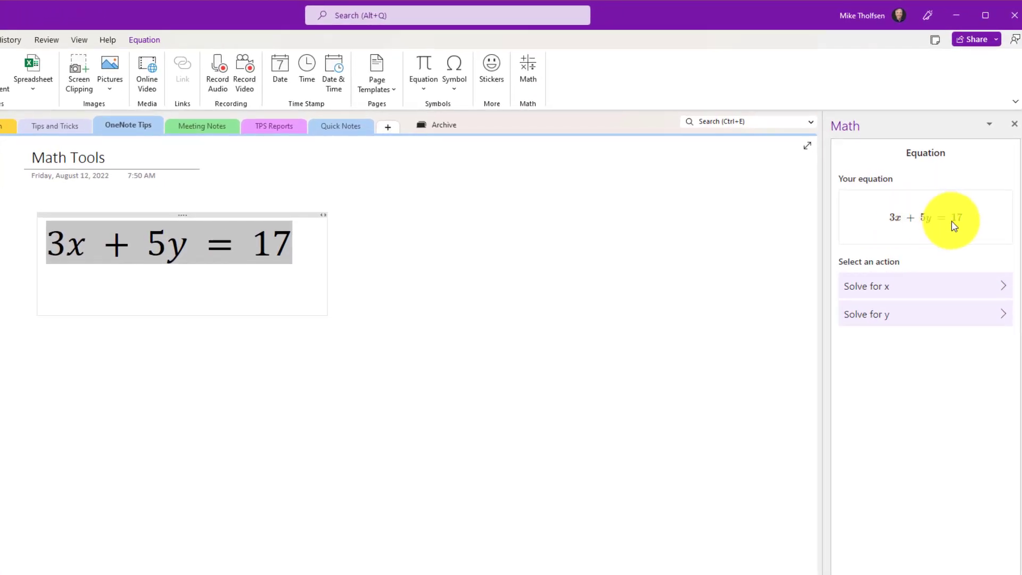
pyautogui.click(878, 288)
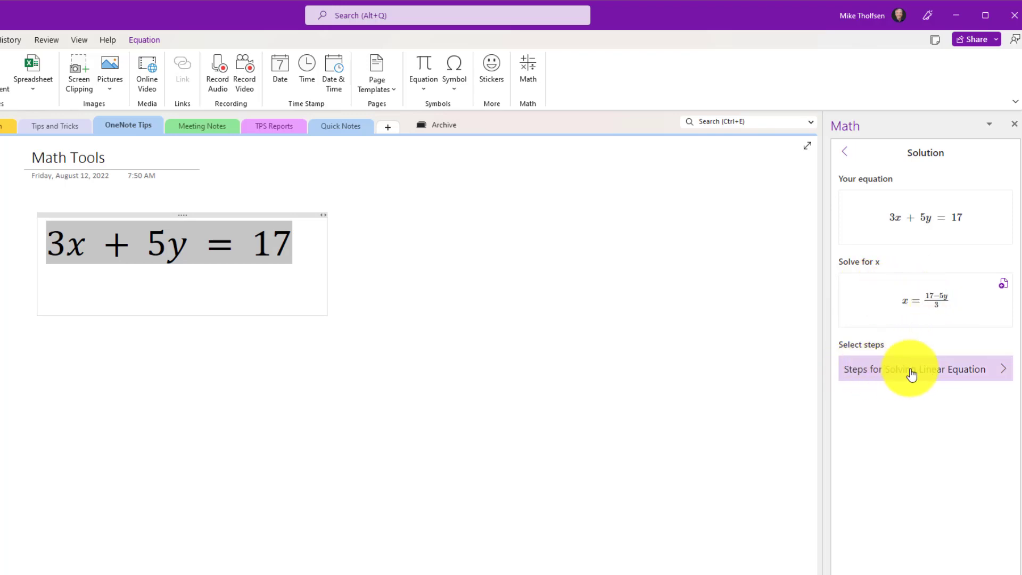
pyautogui.click(987, 375)
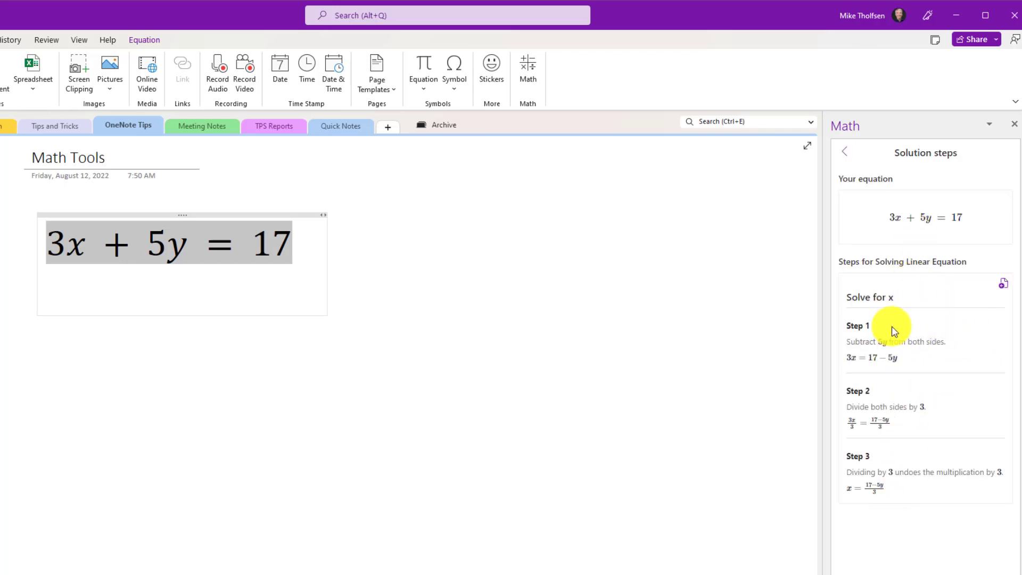
pyautogui.click(965, 288)
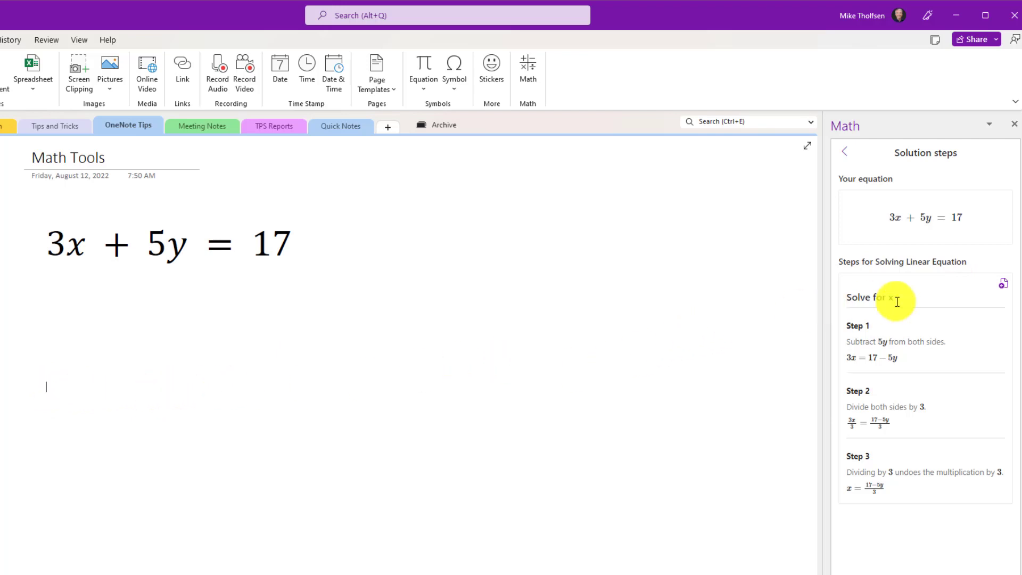
pyautogui.click(1004, 286)
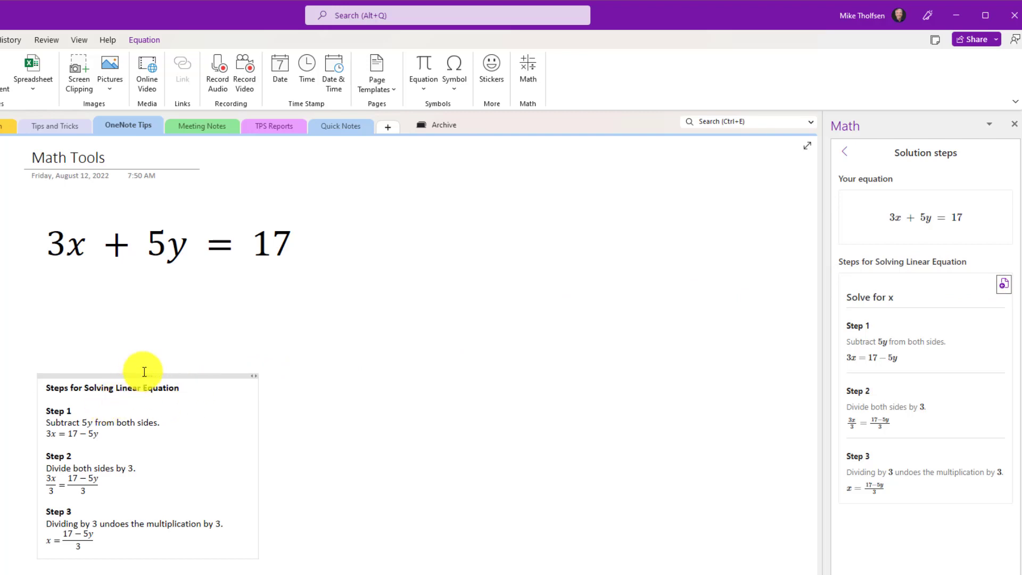
pyautogui.moveTo(145, 365); pyautogui.dragTo(144, 323)
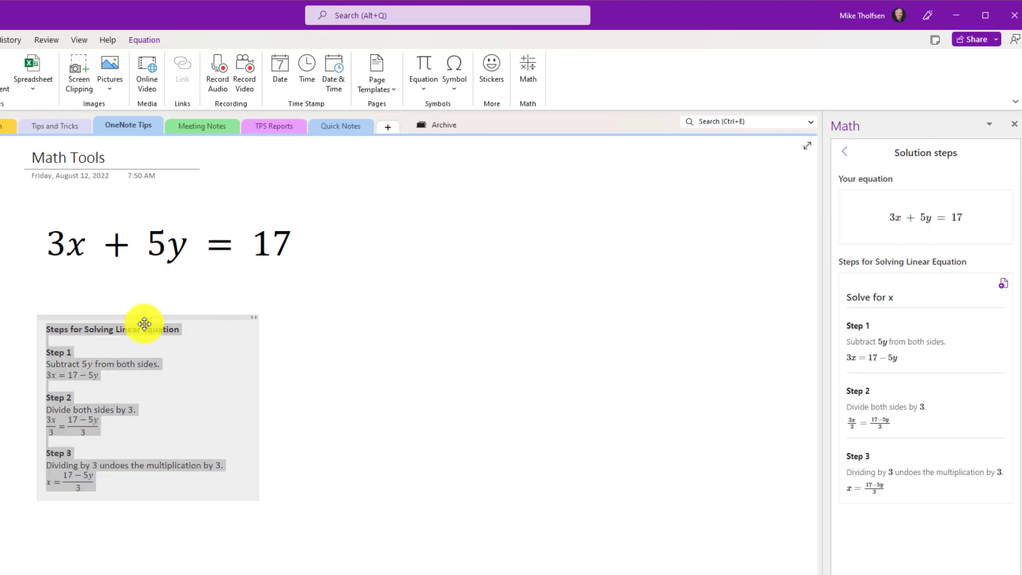
pyautogui.click(463, 361)
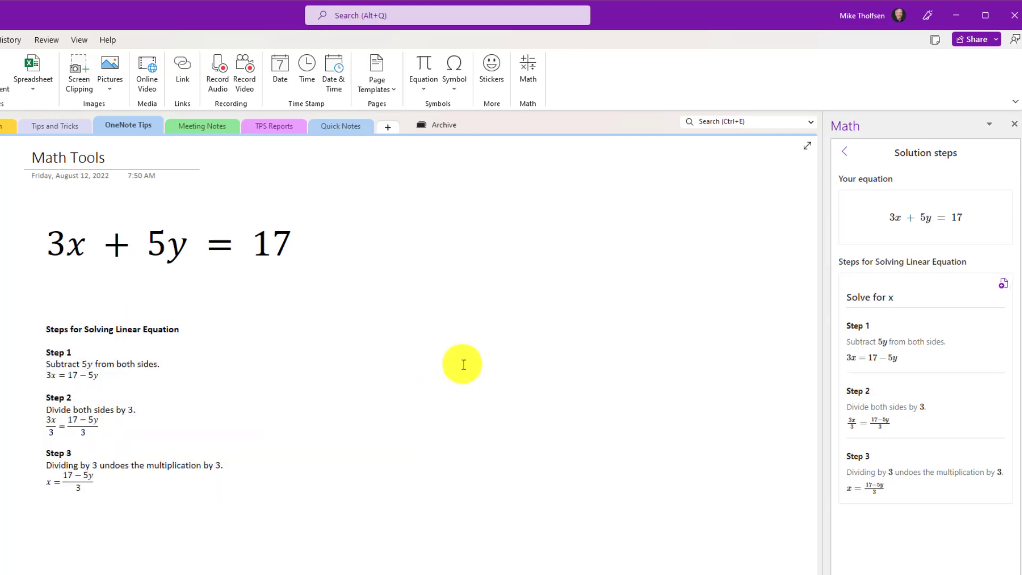
# - Show the steps for solving 3x + 5y = 17 for y, then return to the Solve choices
pyautogui.click(850, 155)
pyautogui.click(846, 154)
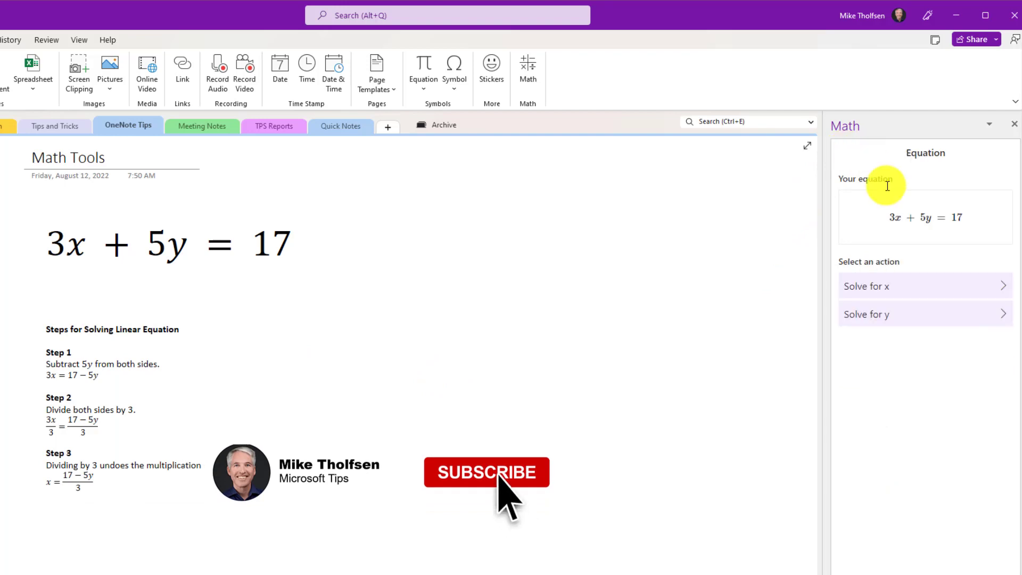
pyautogui.click(930, 318)
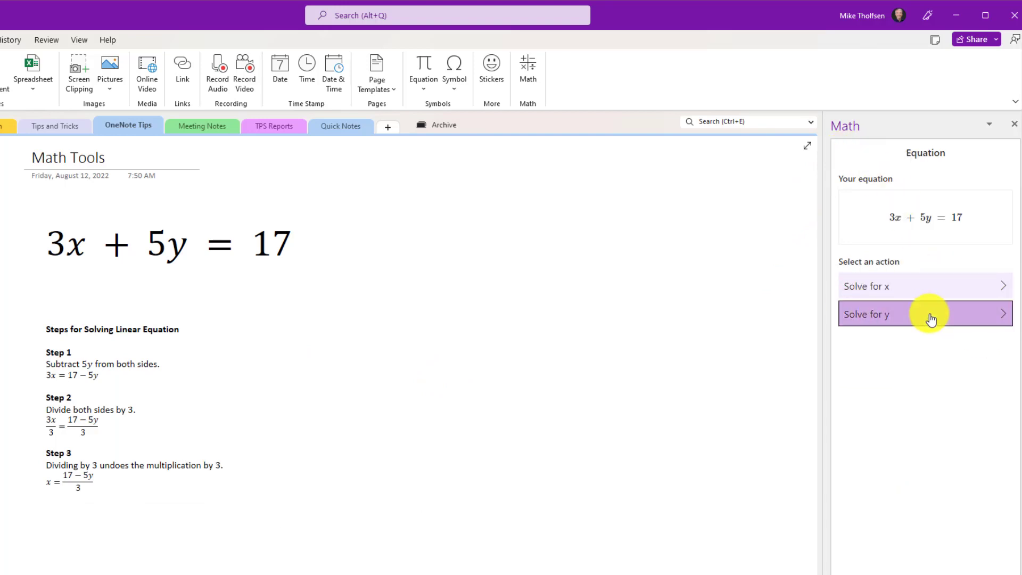
pyautogui.click(977, 374)
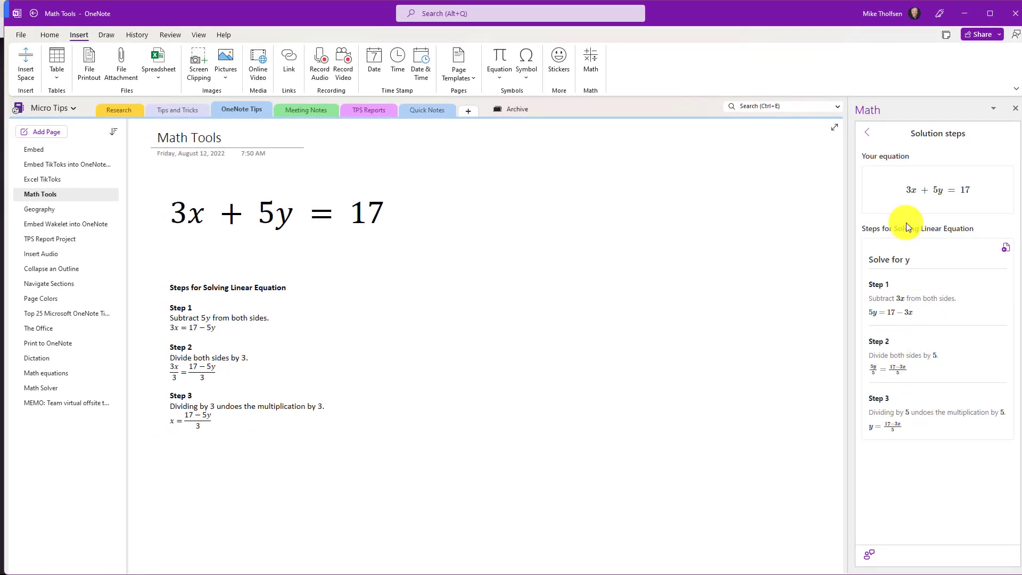
pyautogui.click(866, 131)
pyautogui.click(866, 131)
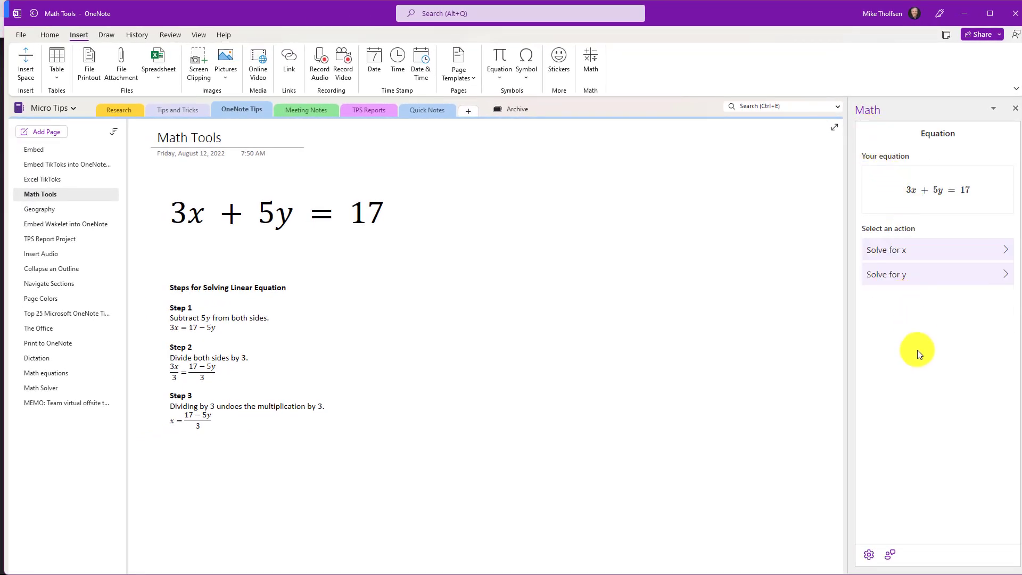
pyautogui.click(868, 554)
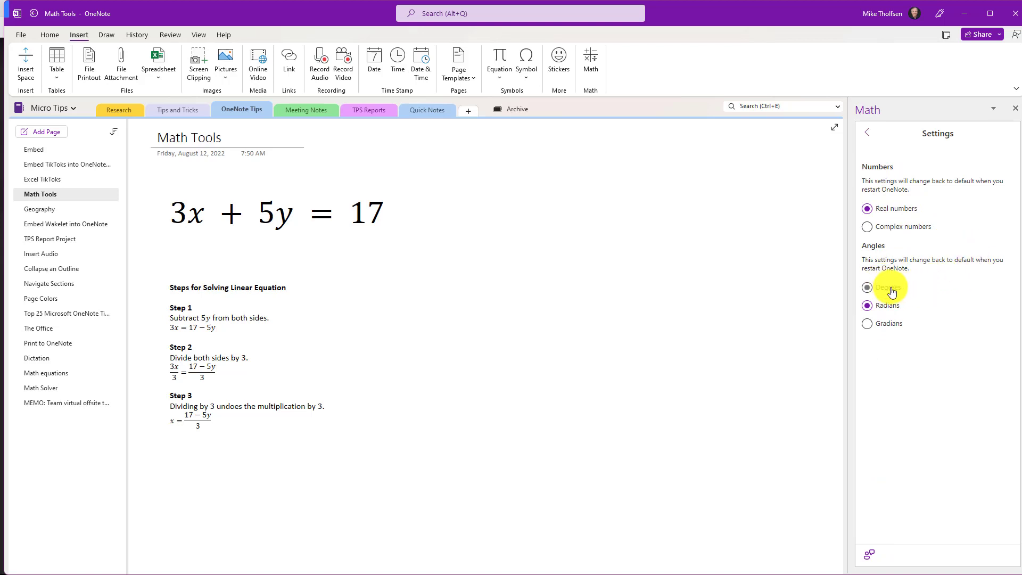
pyautogui.click(867, 133)
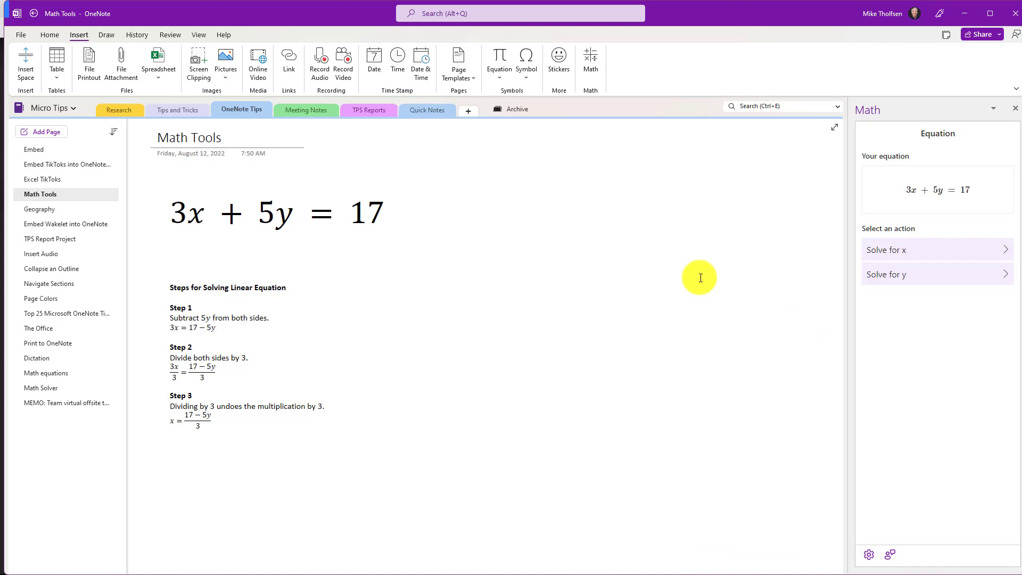
# - Insert a blank equation and browse the radical and integral templates without inserting one
pyautogui.click(496, 69)
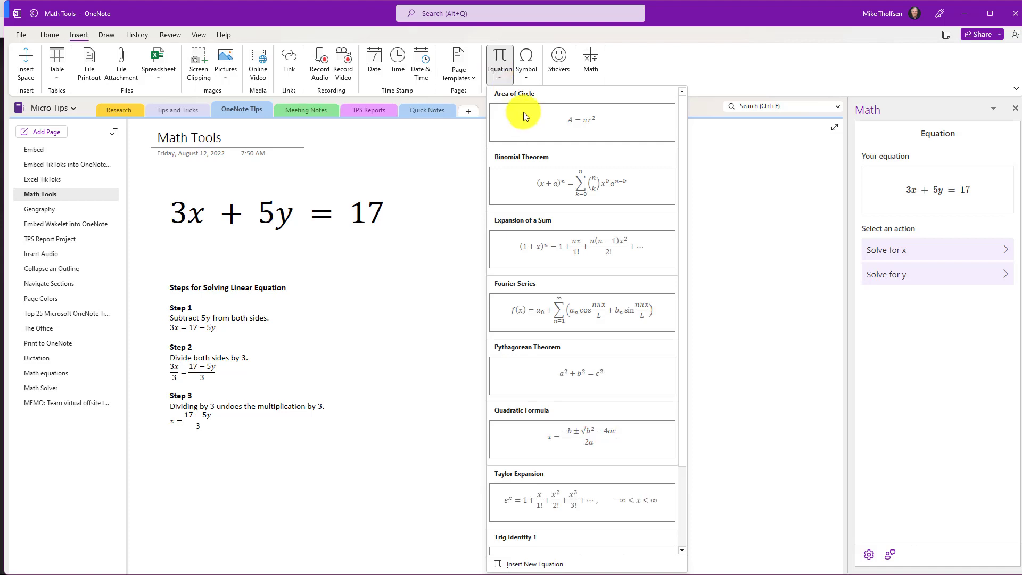
pyautogui.click(496, 54)
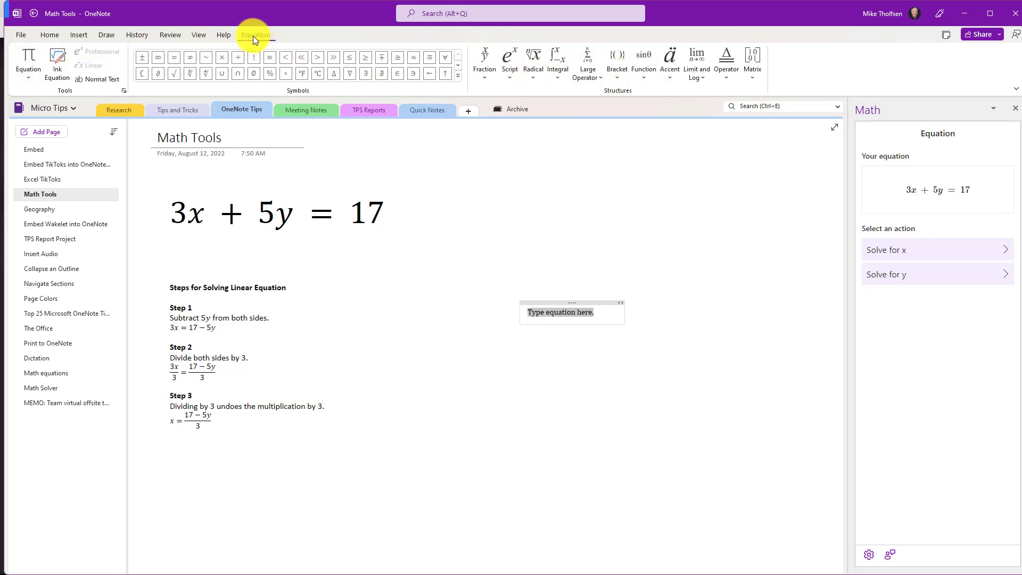
pyautogui.click(531, 69)
pyautogui.click(557, 69)
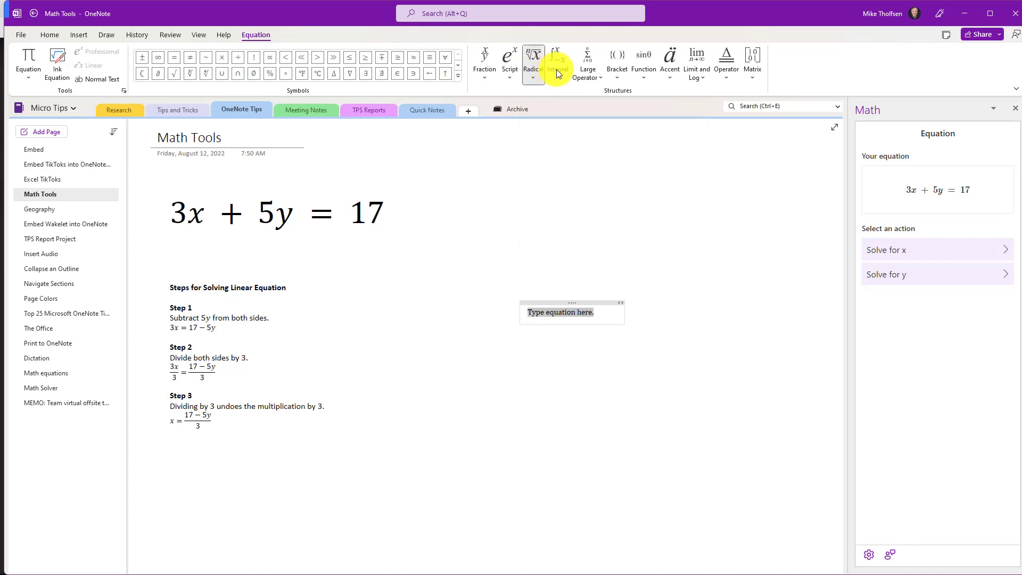
pyautogui.click(308, 3)
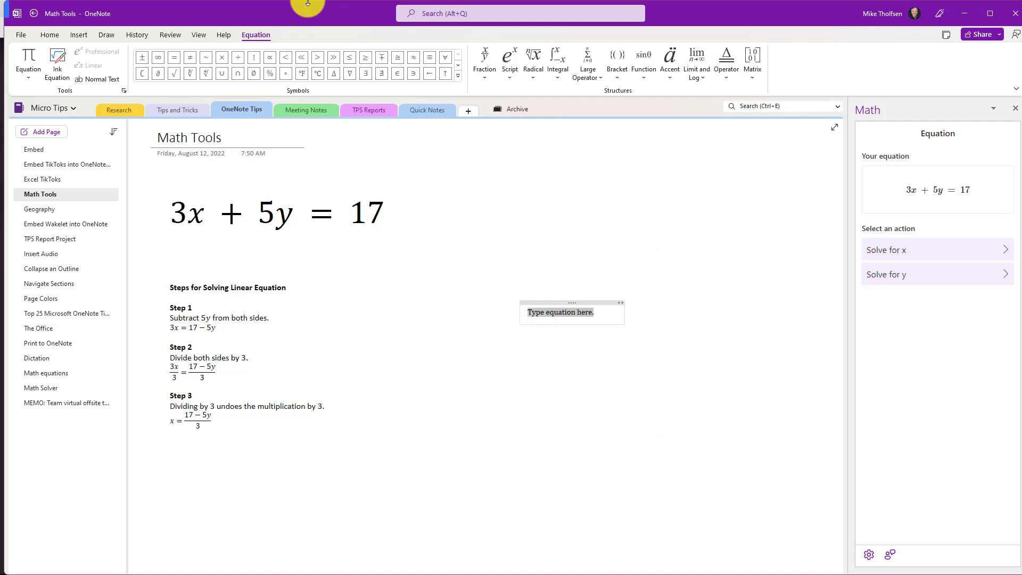
pyautogui.click(107, 33)
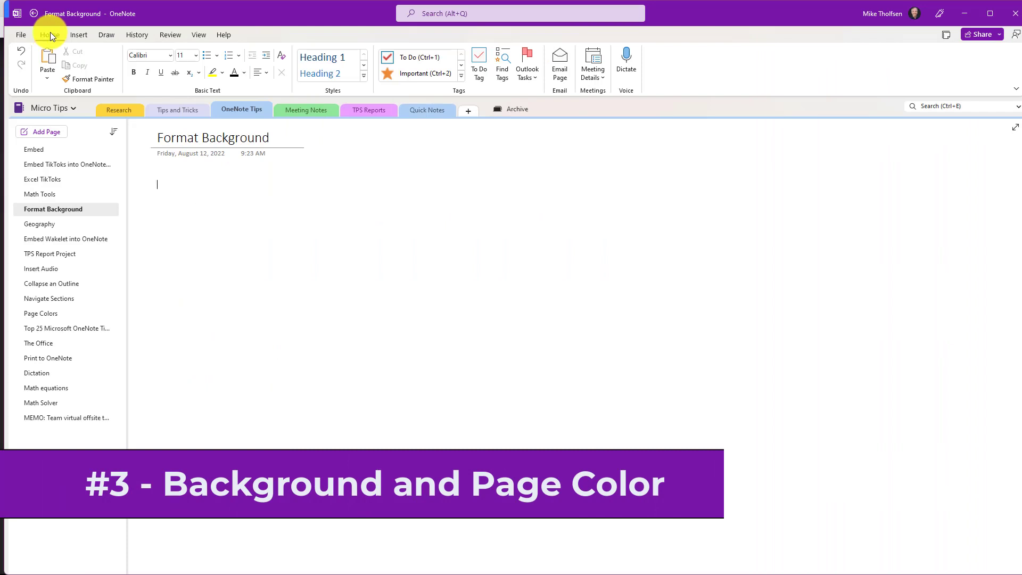
# - Apply a Grid Lines pattern and a light blue page colour through Format Background
pyautogui.click(106, 33)
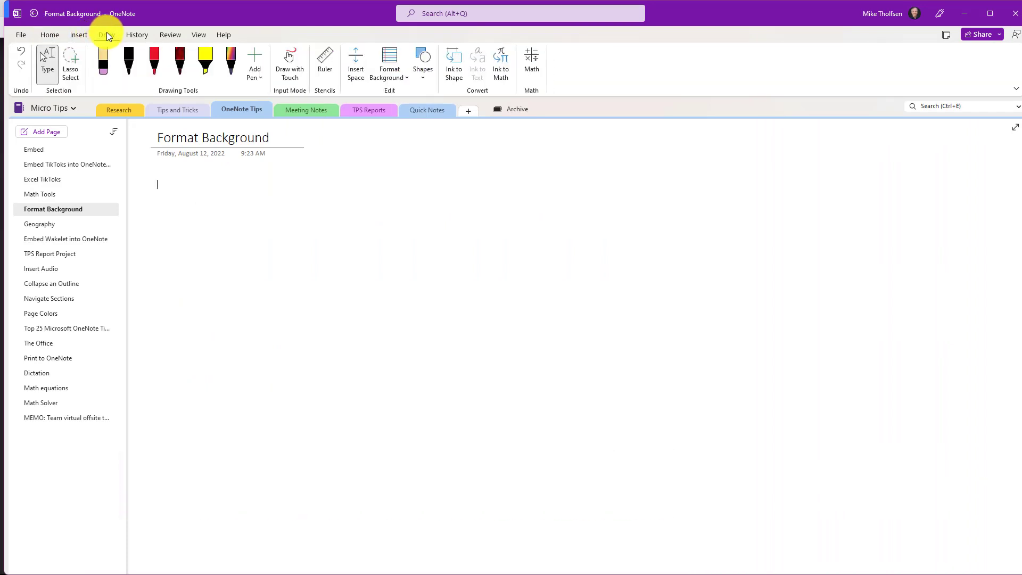
pyautogui.click(394, 68)
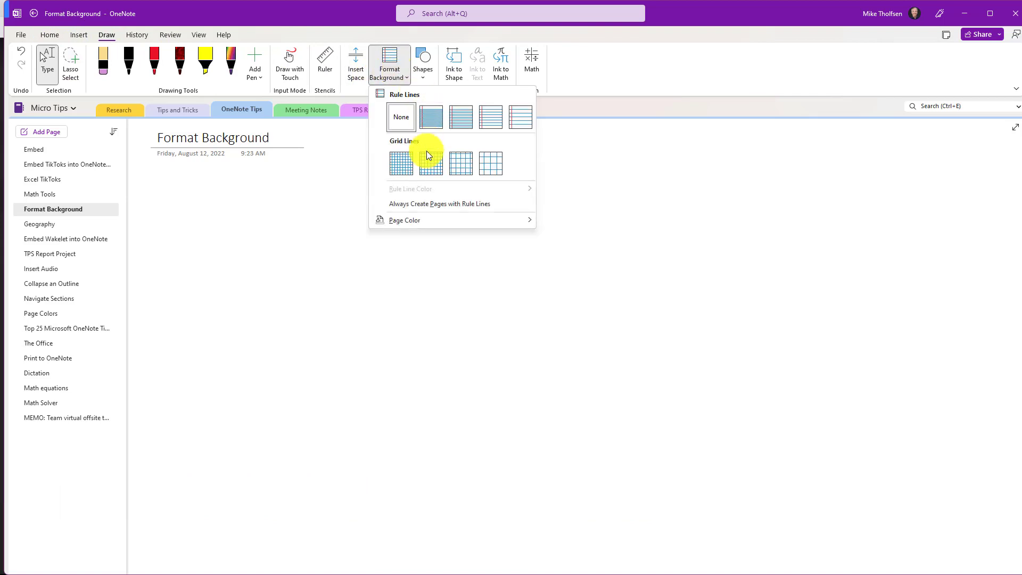
pyautogui.click(431, 159)
pyautogui.click(397, 68)
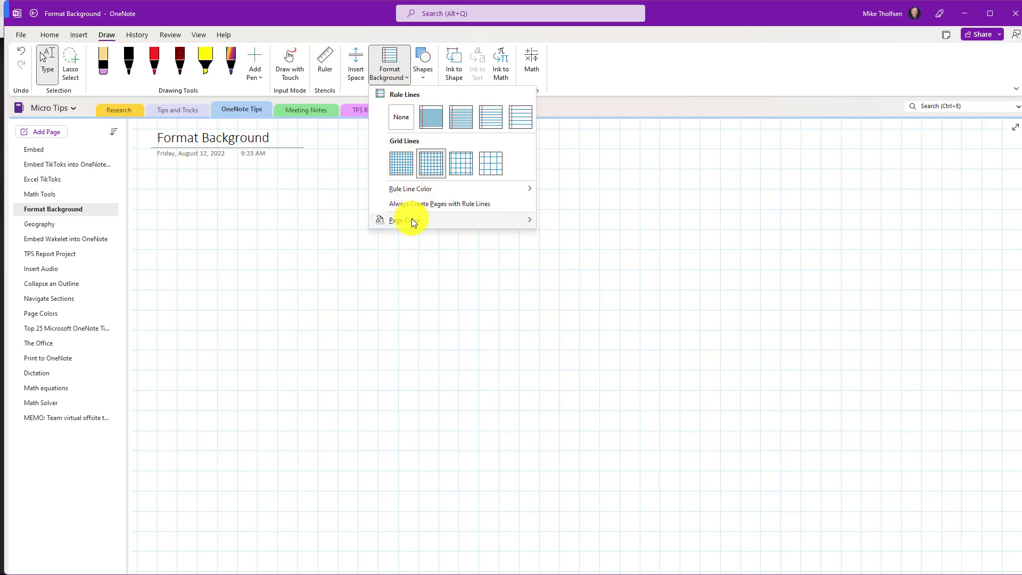
pyautogui.moveTo(411, 219)
pyautogui.click(570, 250)
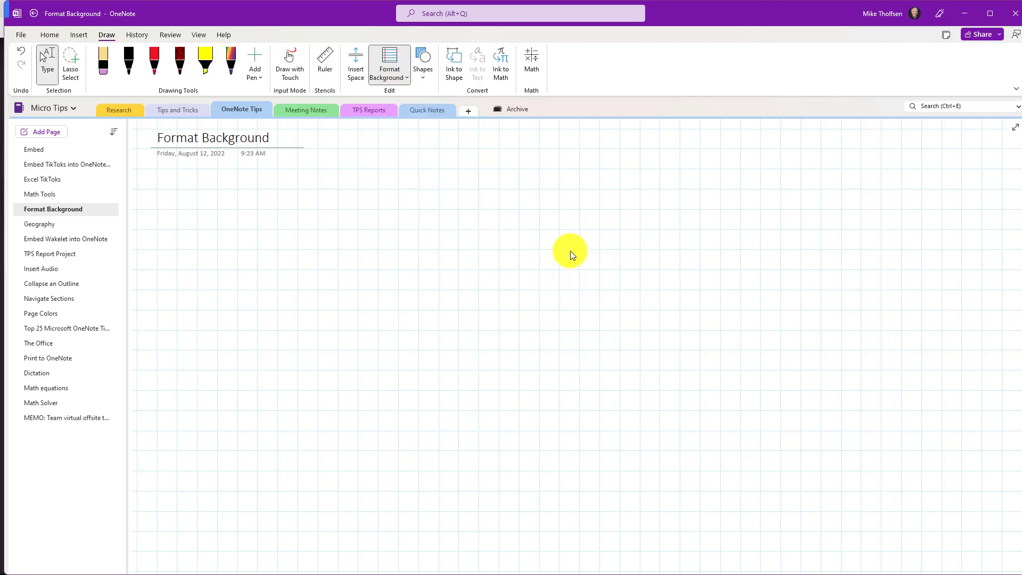
pyautogui.click(395, 69)
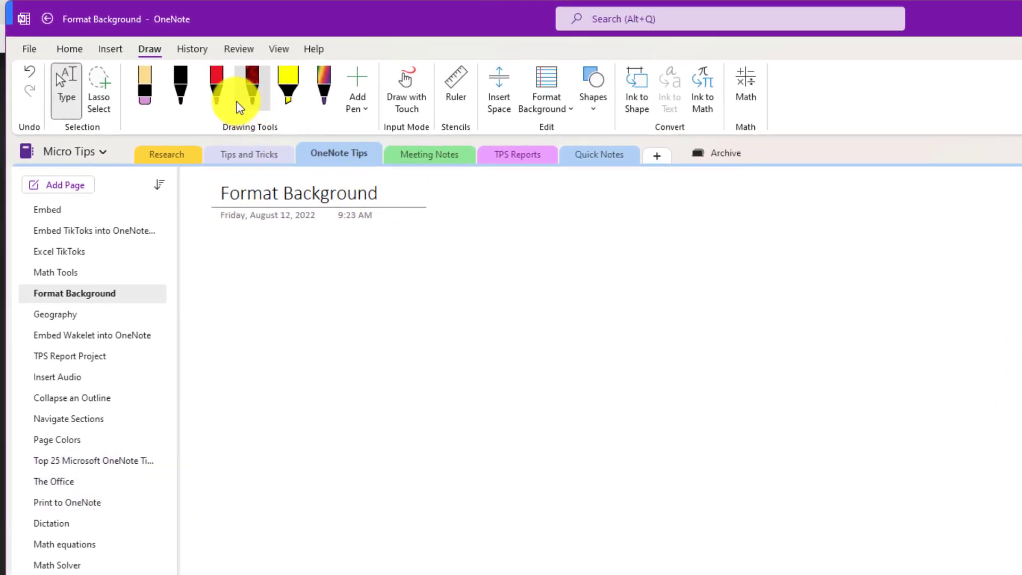
# - Draw a red ink smiley face: a circle, two eyes and a mouth
pyautogui.click(215, 87)
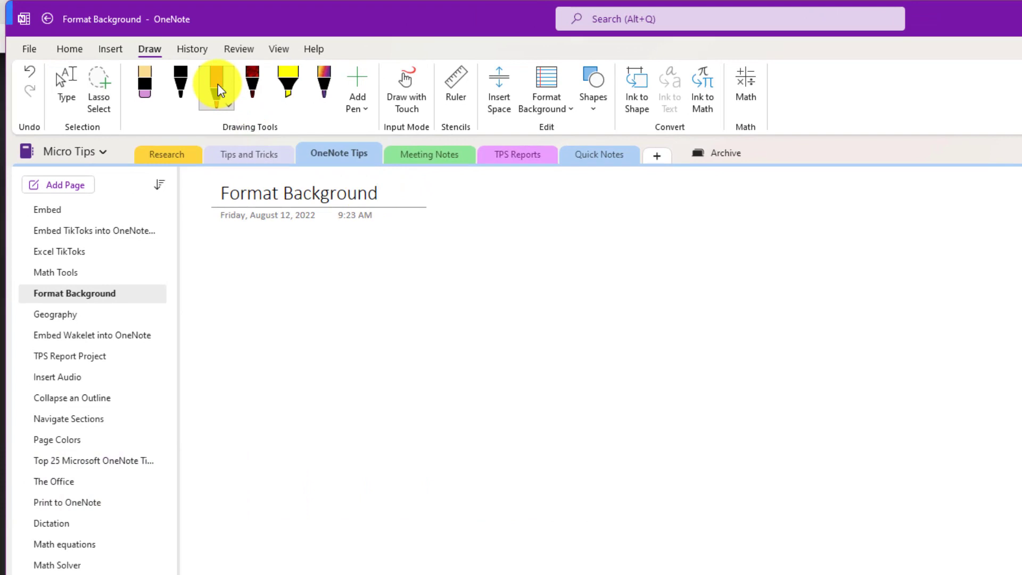
pyautogui.moveTo(475, 273)
pyautogui.mouseDown()
pyautogui.moveTo(468, 441)
pyautogui.moveTo(527, 282)
pyautogui.moveTo(453, 279)
pyautogui.mouseUp()
pyautogui.moveTo(436, 322); pyautogui.dragTo(433, 328)
pyautogui.moveTo(503, 328); pyautogui.dragTo(502, 333)
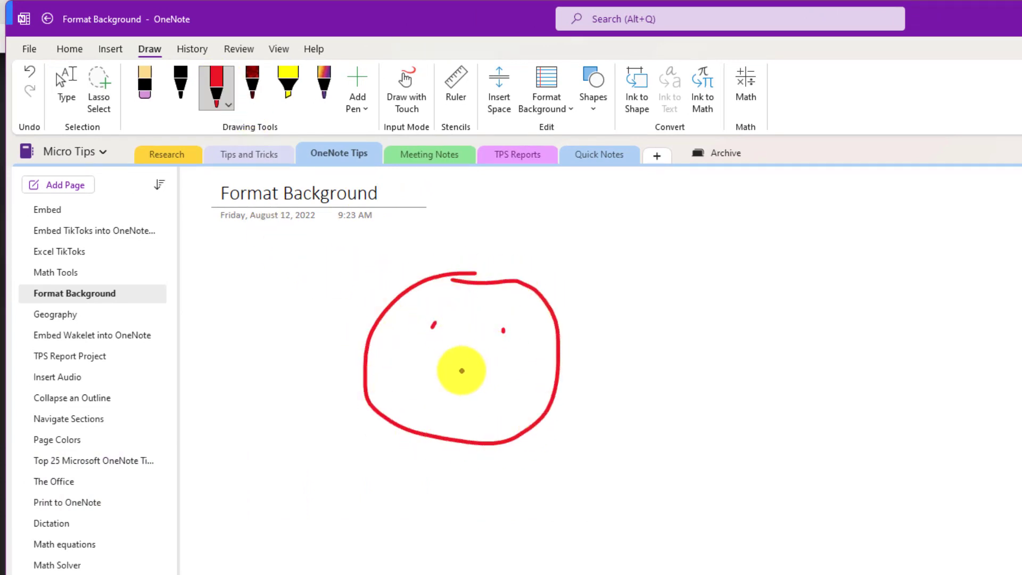
pyautogui.moveTo(410, 353)
pyautogui.mouseDown()
pyautogui.moveTo(456, 399)
pyautogui.moveTo(494, 357)
pyautogui.mouseUp()
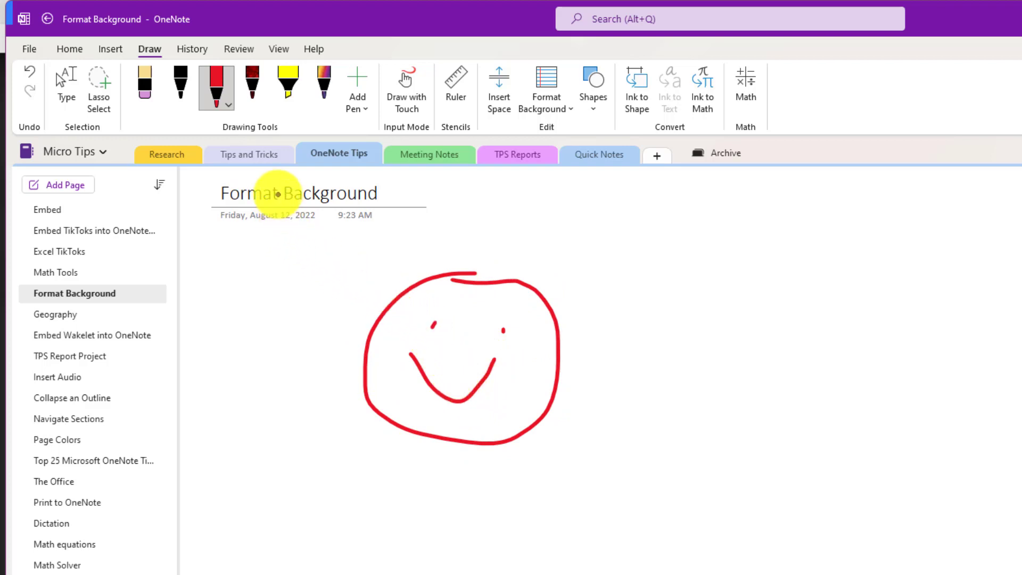
# - Undo the last ink stroke, then redo twice to restore the eye and mouth strokes
pyautogui.click(28, 71)
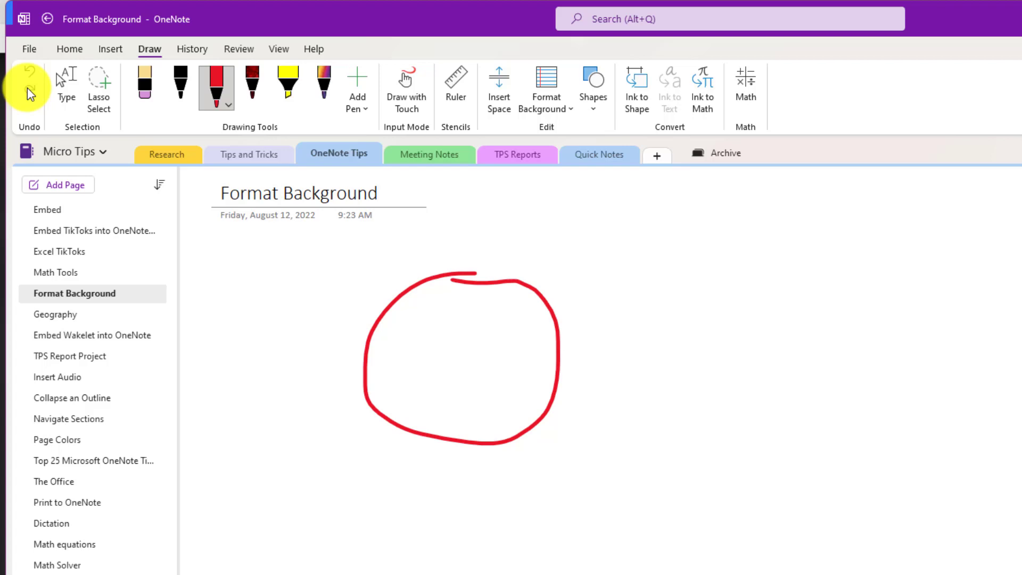
pyautogui.click(29, 90)
pyautogui.click(30, 91)
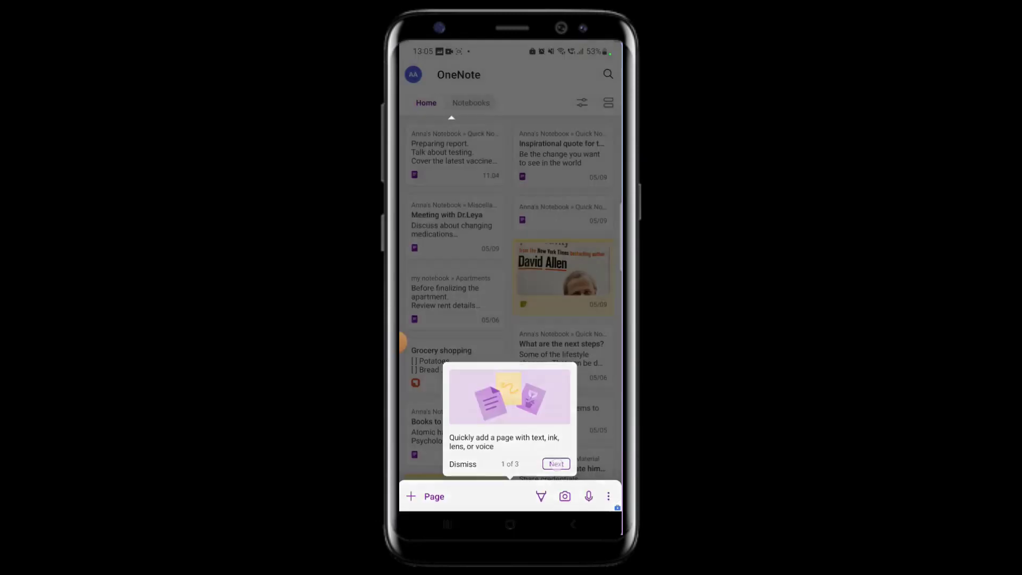
# - Dismiss the two welcome tip cards and scroll through the Home feed
pyautogui.click(512, 230)
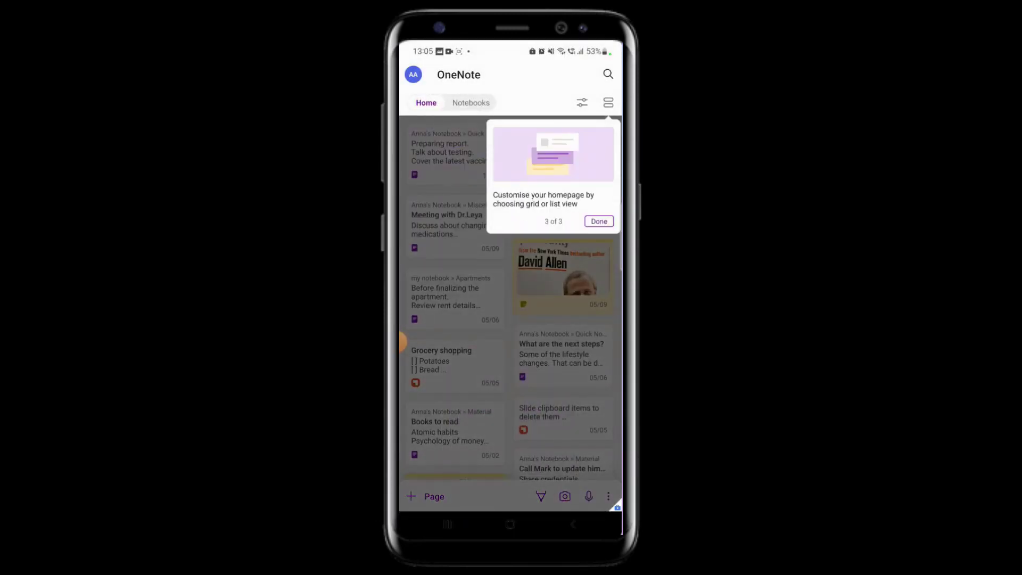
pyautogui.click(599, 221)
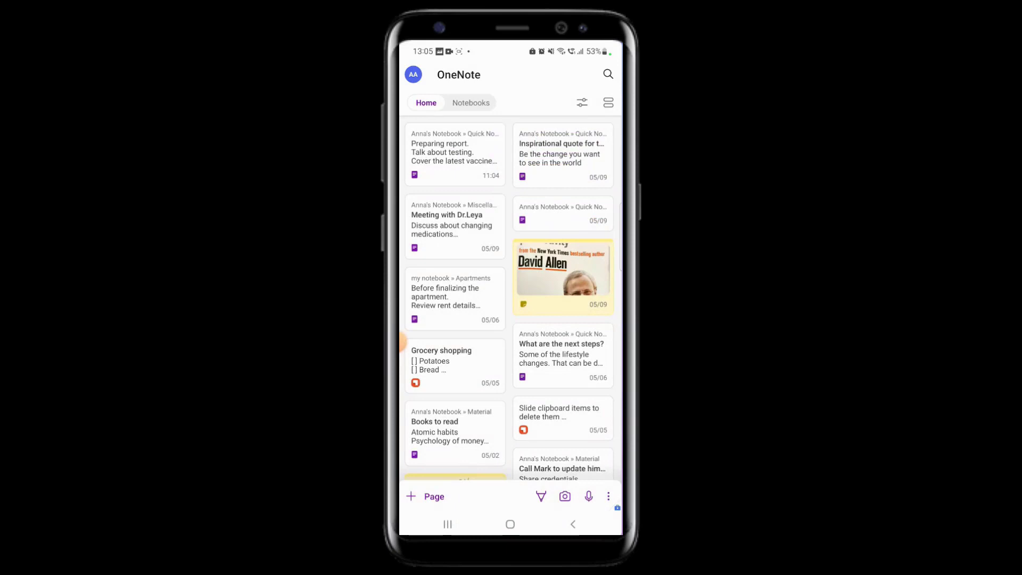
pyautogui.scroll(-10, 510, 284)
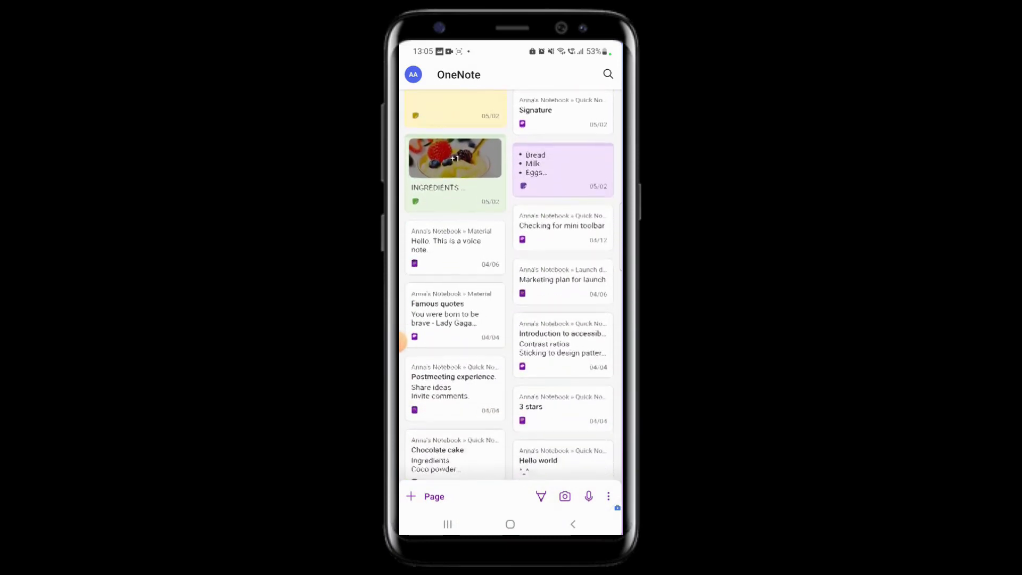
pyautogui.scroll(10, 510, 284)
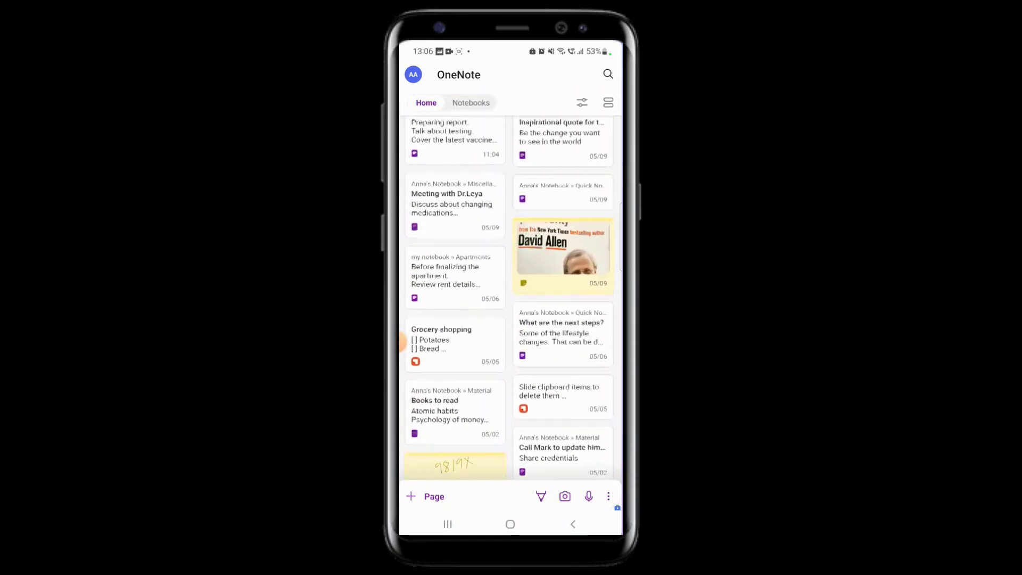
# - Switch the Home feed from the two-column grid to a single-column list
pyautogui.click(609, 102)
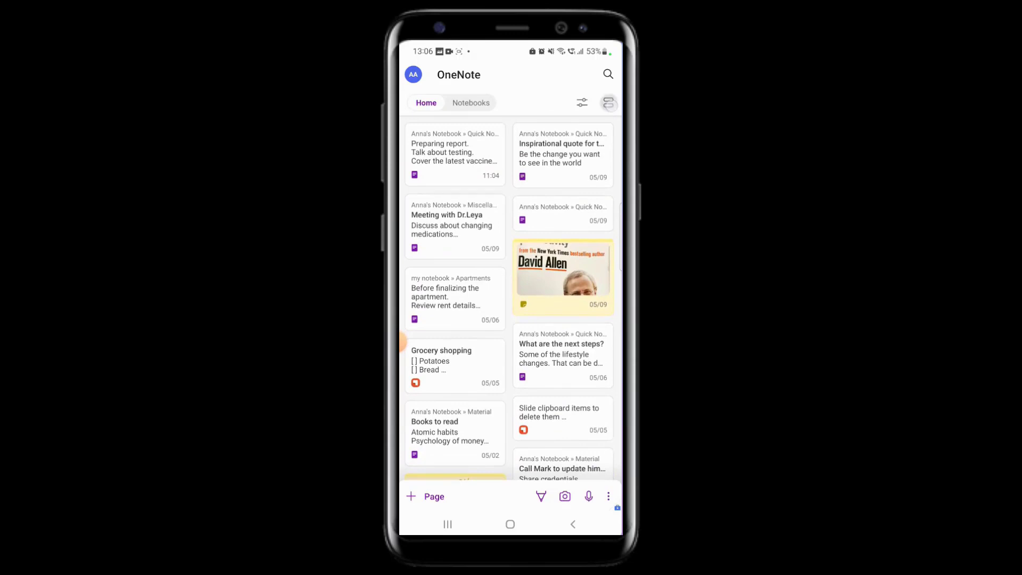
pyautogui.scroll(-2, 510, 298)
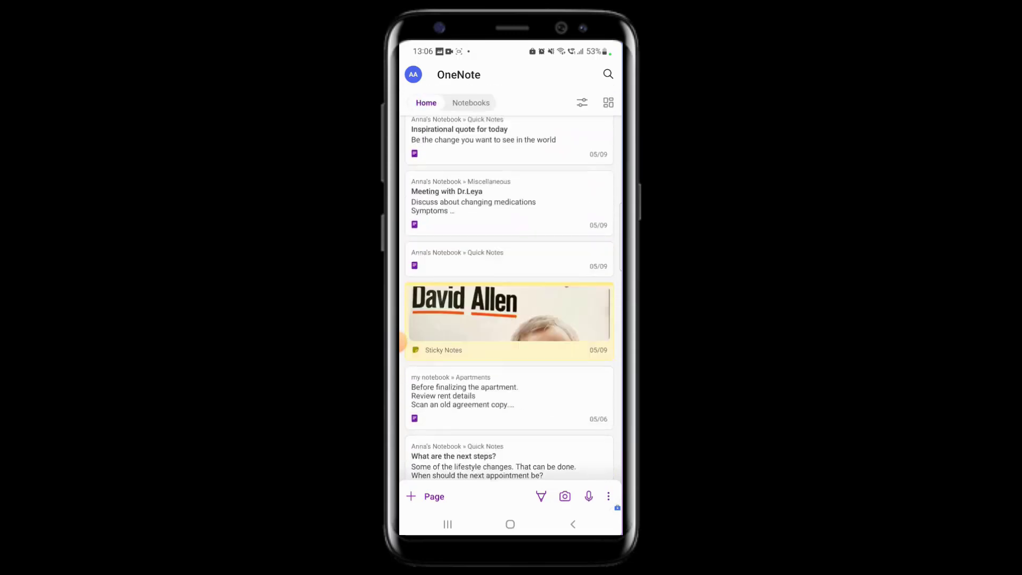
pyautogui.scroll(2, 509, 298)
# - Open the default notebook's sections from Notebooks, then go back
pyautogui.click(470, 102)
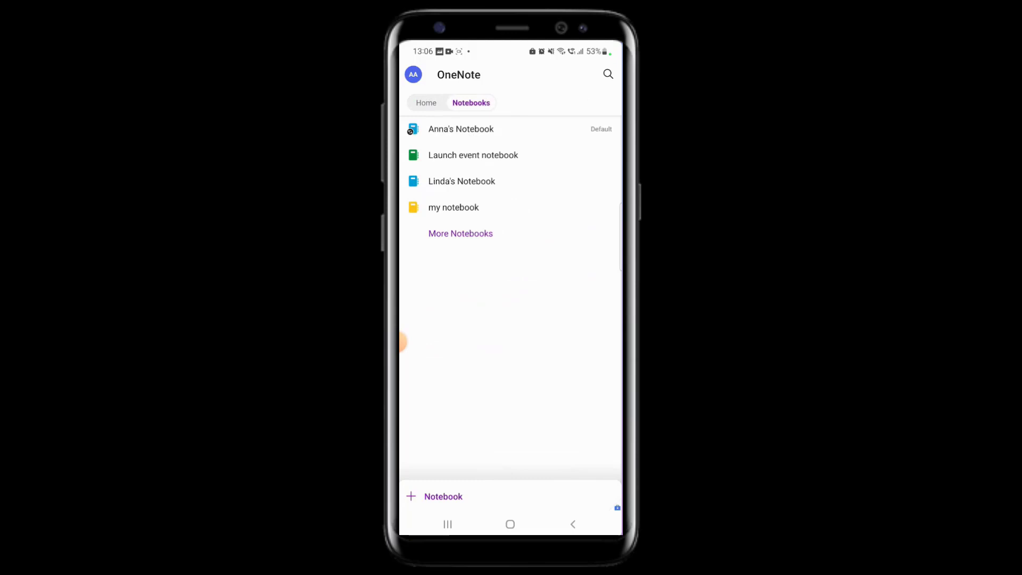
pyautogui.click(458, 128)
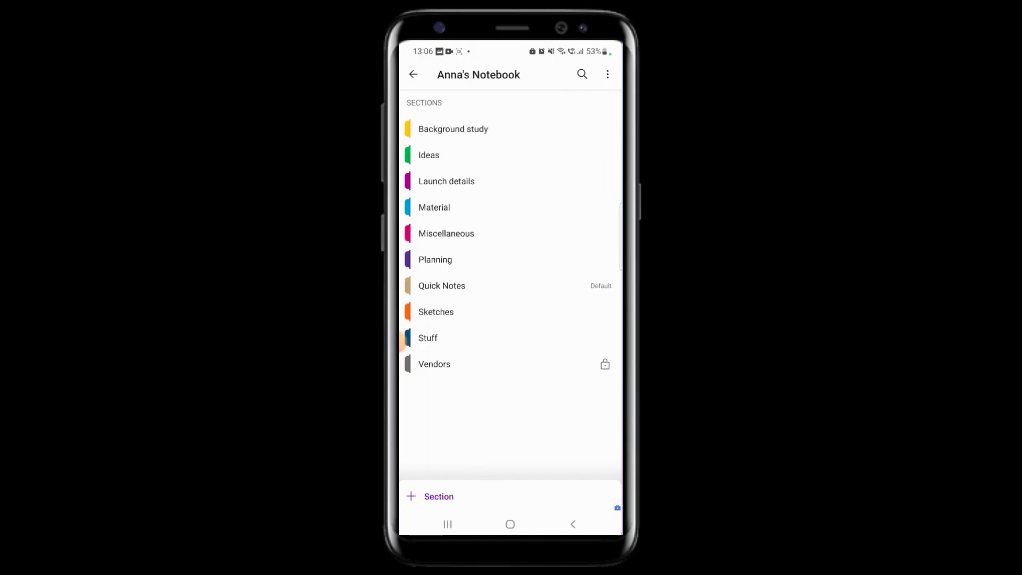
pyautogui.moveTo(403, 343); pyautogui.dragTo(442, 342)
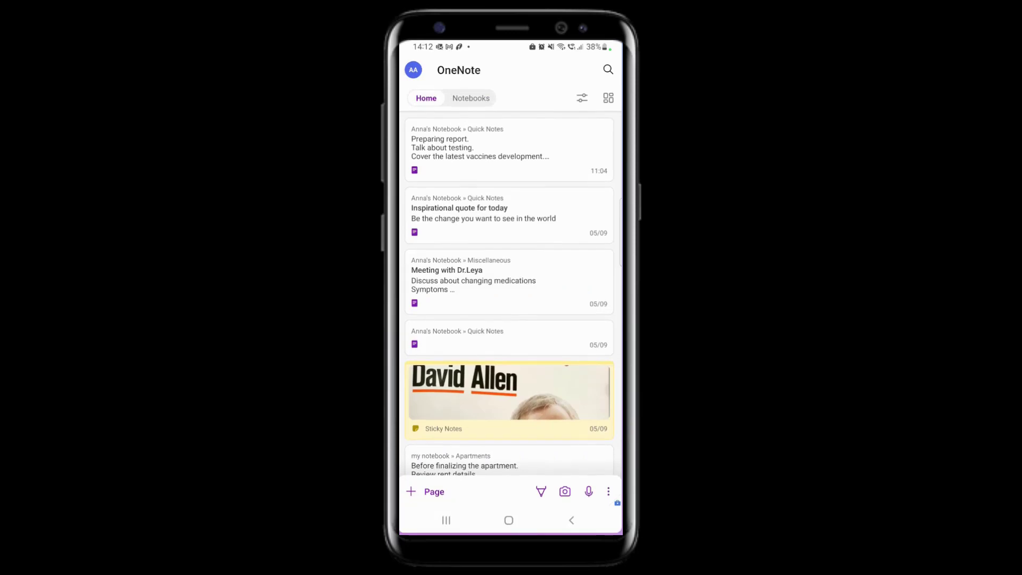
# - Filter the feed to OneNote pages with reversed modified-date sort, then remove that filter
pyautogui.click(581, 98)
pyautogui.click(531, 318)
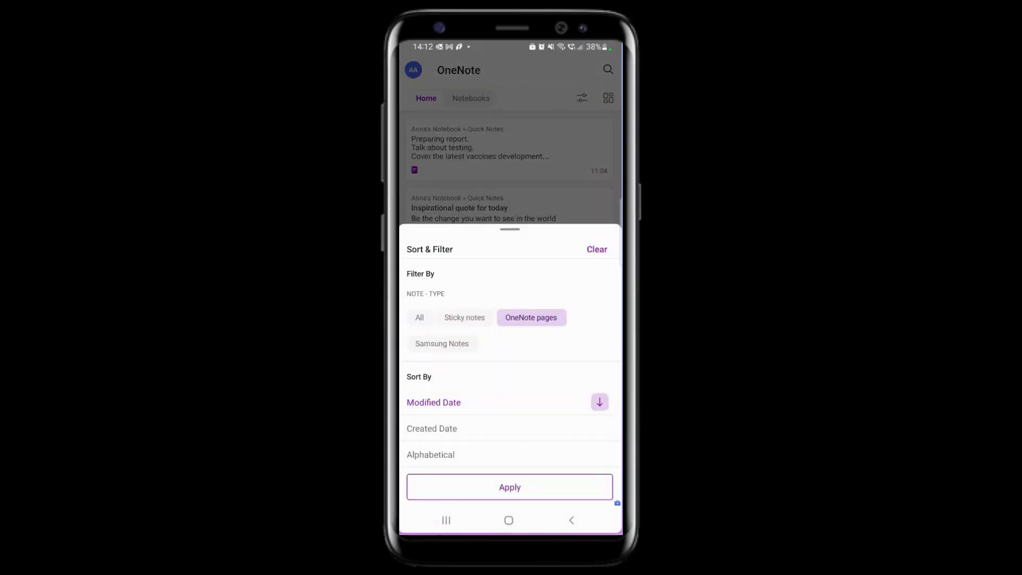
pyautogui.click(551, 399)
pyautogui.click(509, 487)
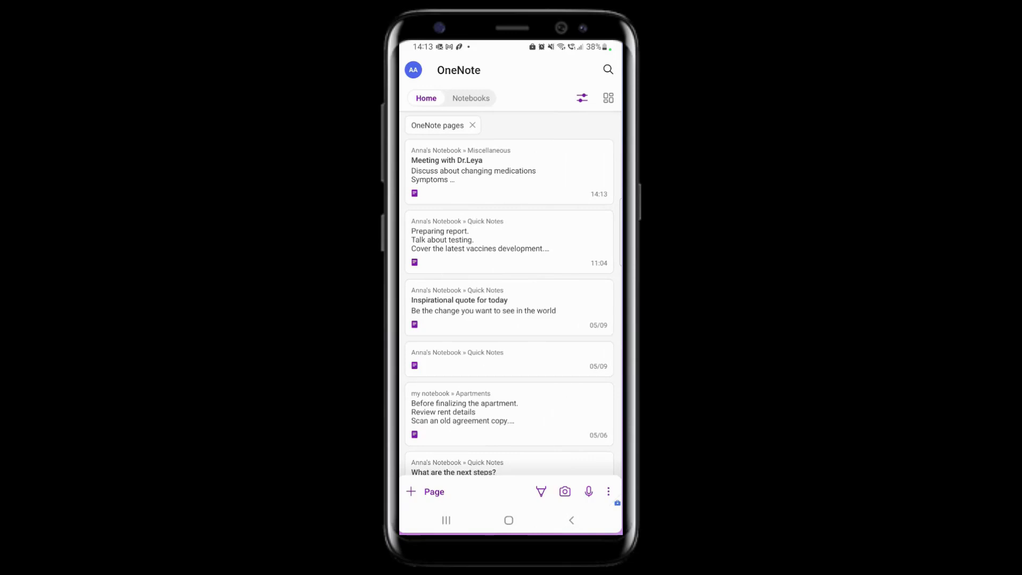
pyautogui.click(472, 125)
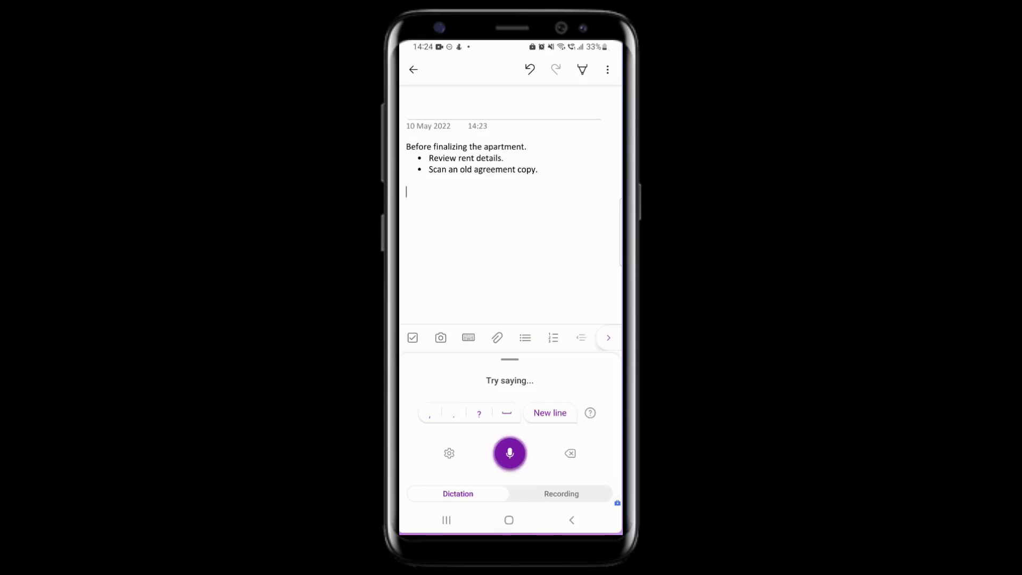
# - Scan the lease document, insert its extracted text into the apartment note, and return to the notes list
pyautogui.click(438, 339)
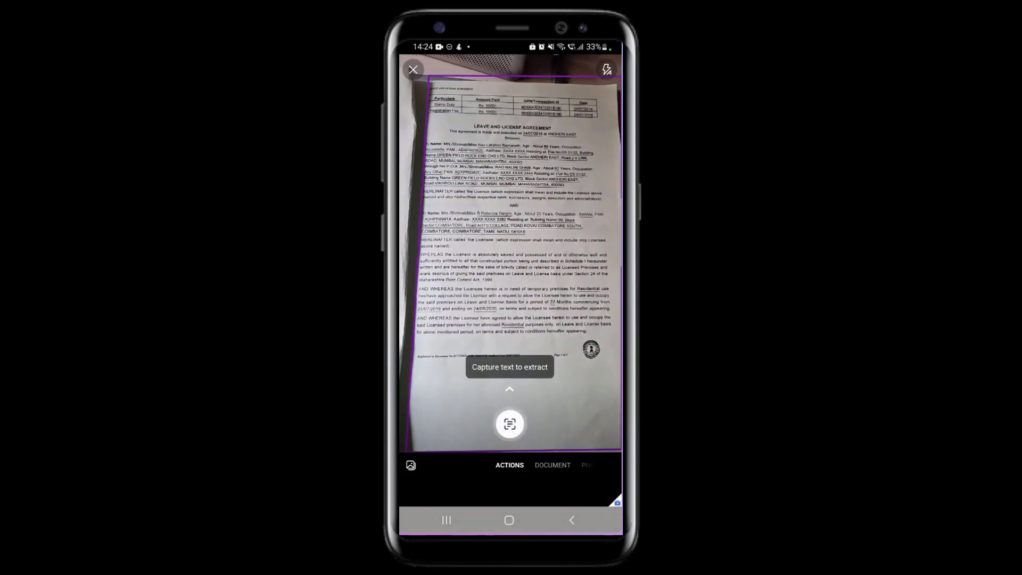
pyautogui.click(509, 424)
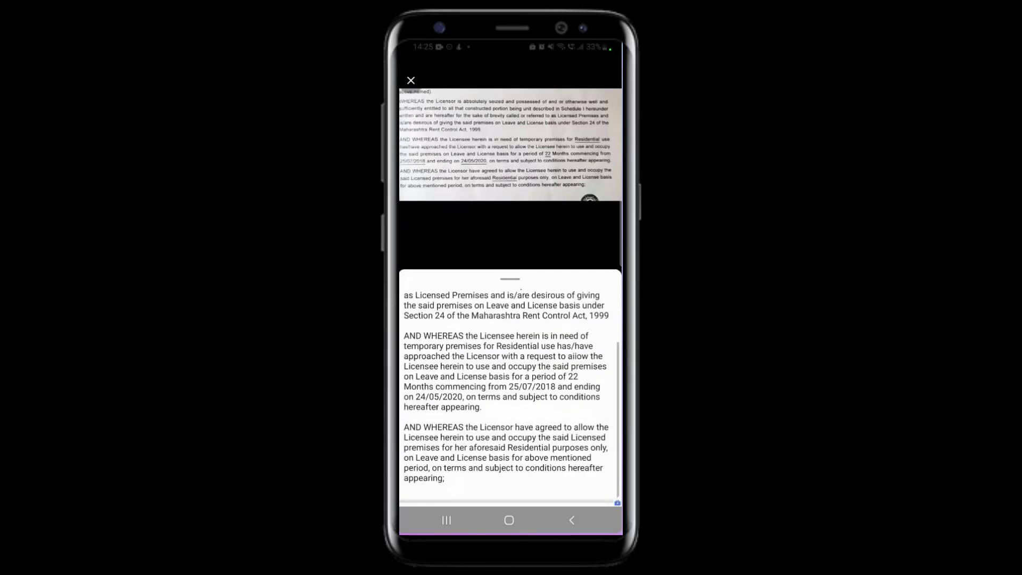
pyautogui.click(584, 490)
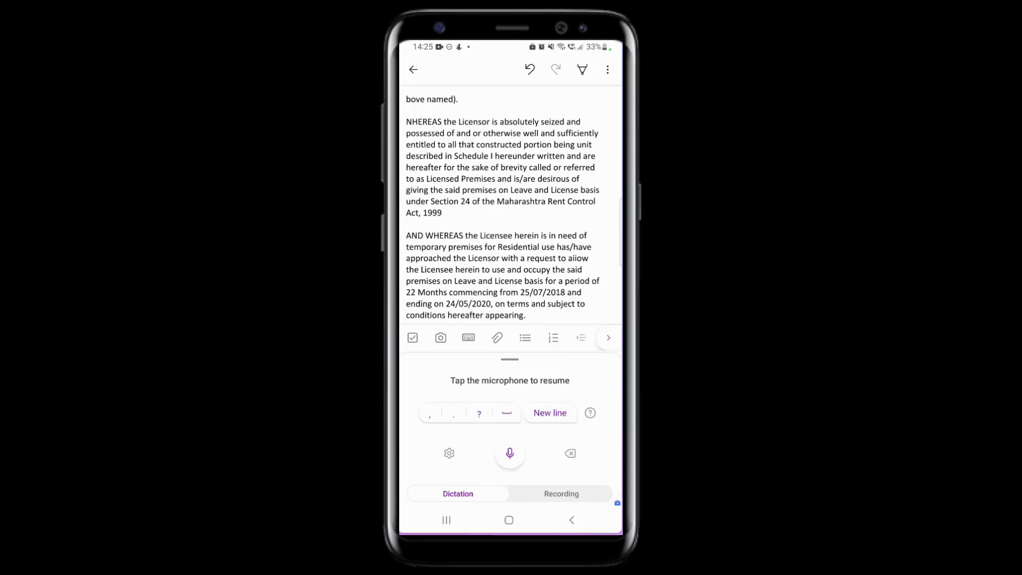
pyautogui.scroll(3, 510, 213)
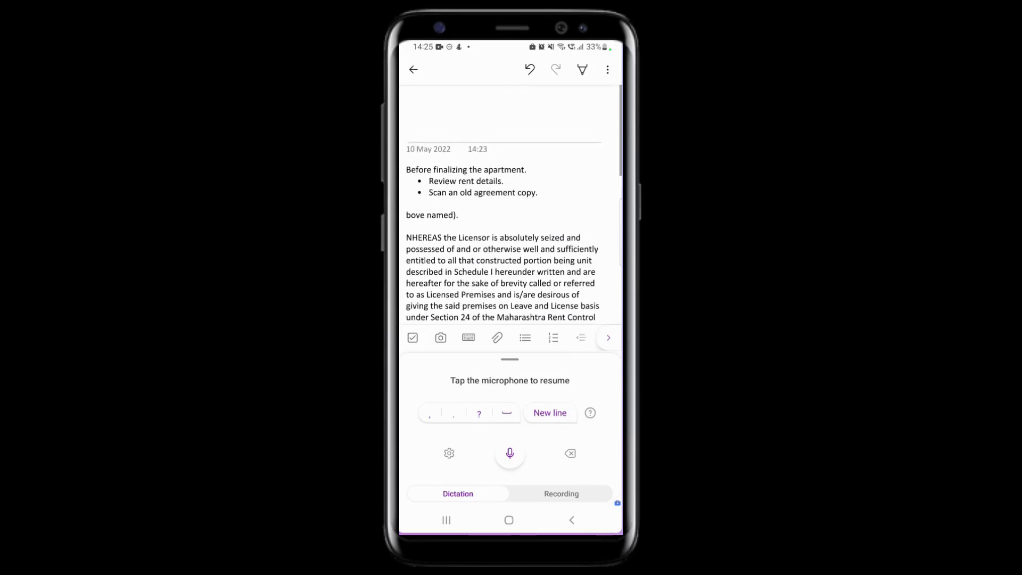
pyautogui.click(413, 70)
# - Select the apartment checklist and Preparing report notes and move them into My Notebook's Apartments section
pyautogui.click(469, 148)
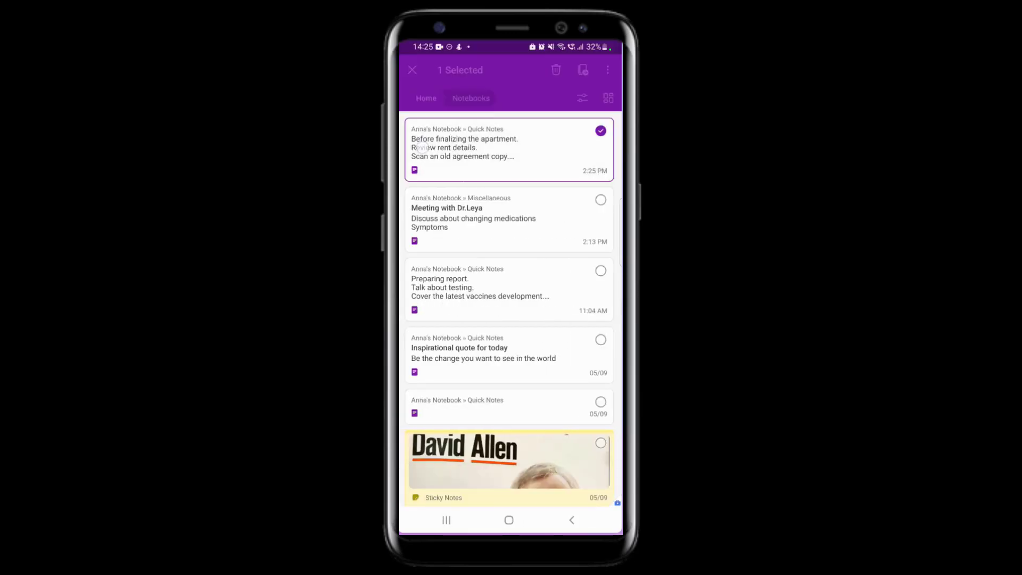
pyautogui.click(573, 284)
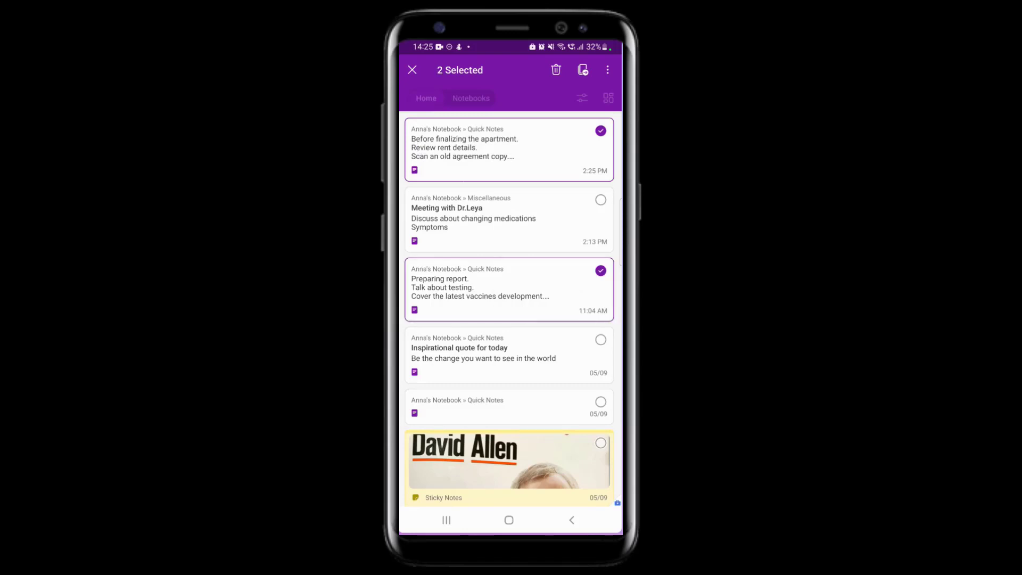
pyautogui.click(583, 70)
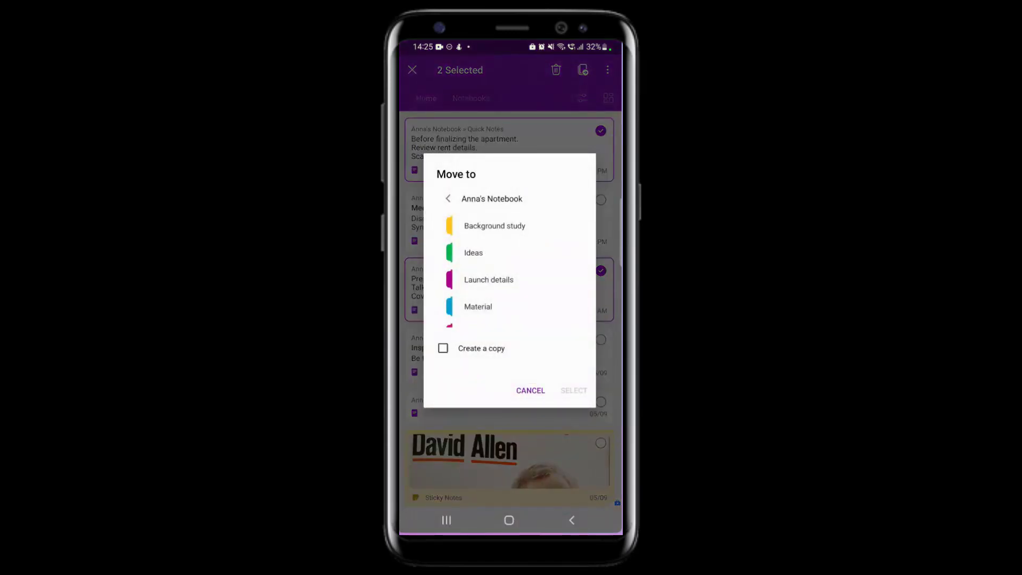
pyautogui.click(448, 198)
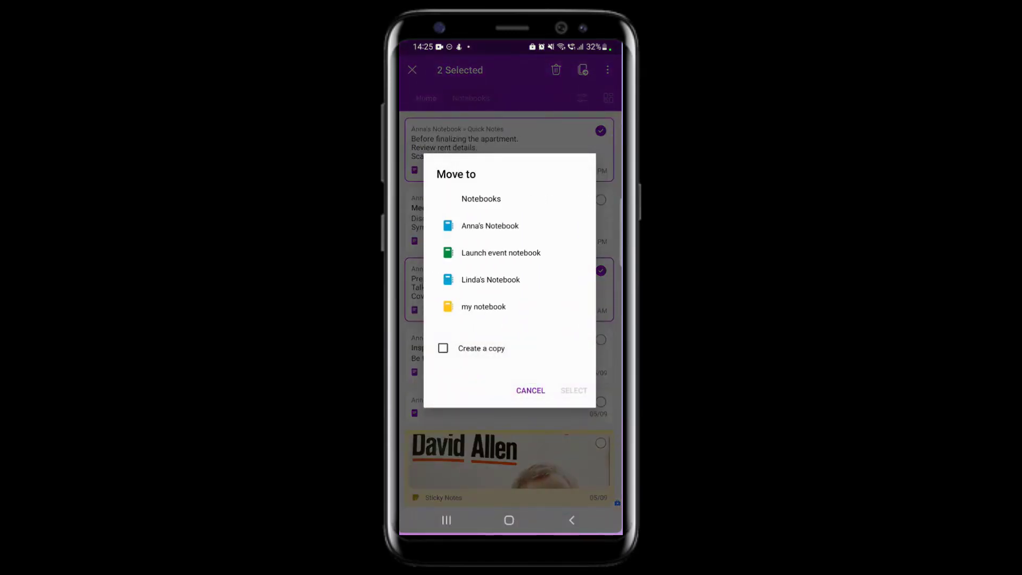
pyautogui.click(475, 307)
pyautogui.click(464, 229)
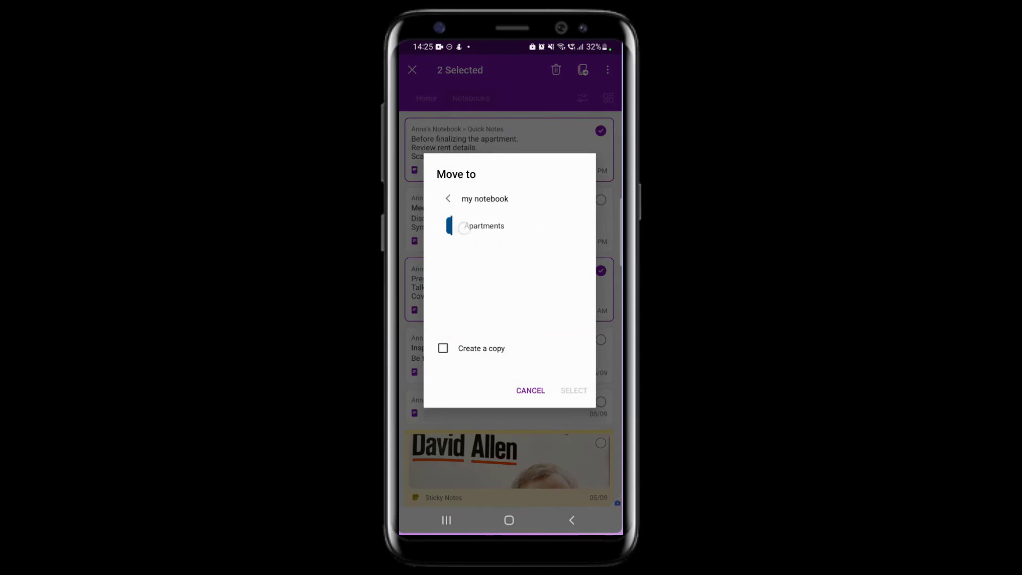
pyautogui.click(579, 392)
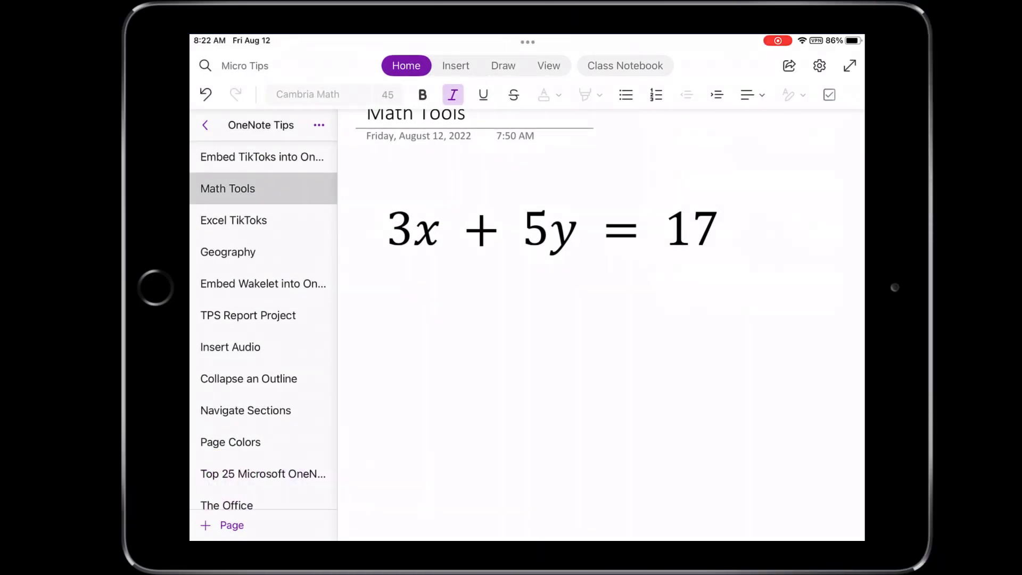
# - Open the Math assistant from Insert for the equation 3x + 5y = 17
pyautogui.click(442, 229)
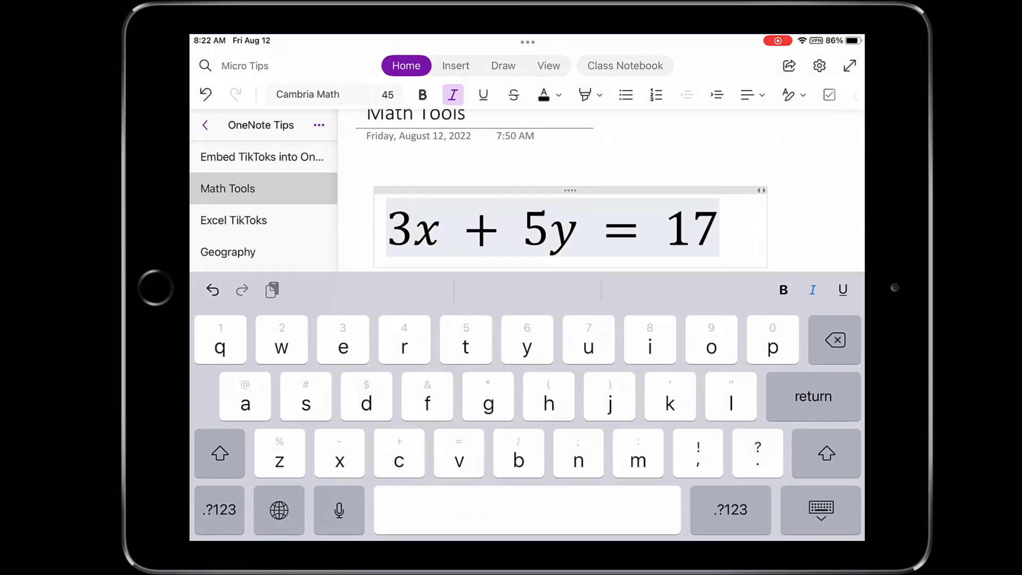
pyautogui.click(456, 66)
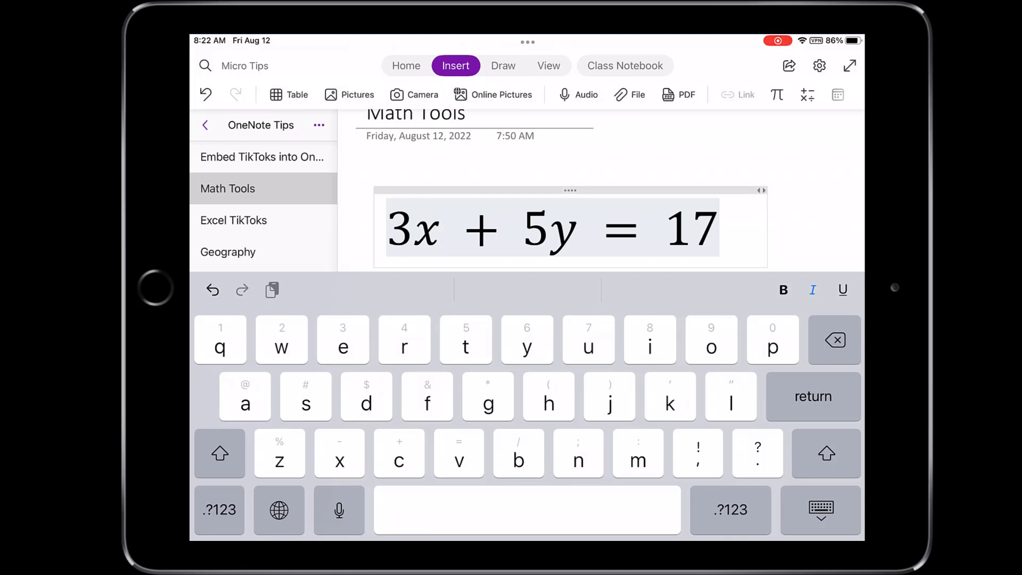
pyautogui.click(807, 94)
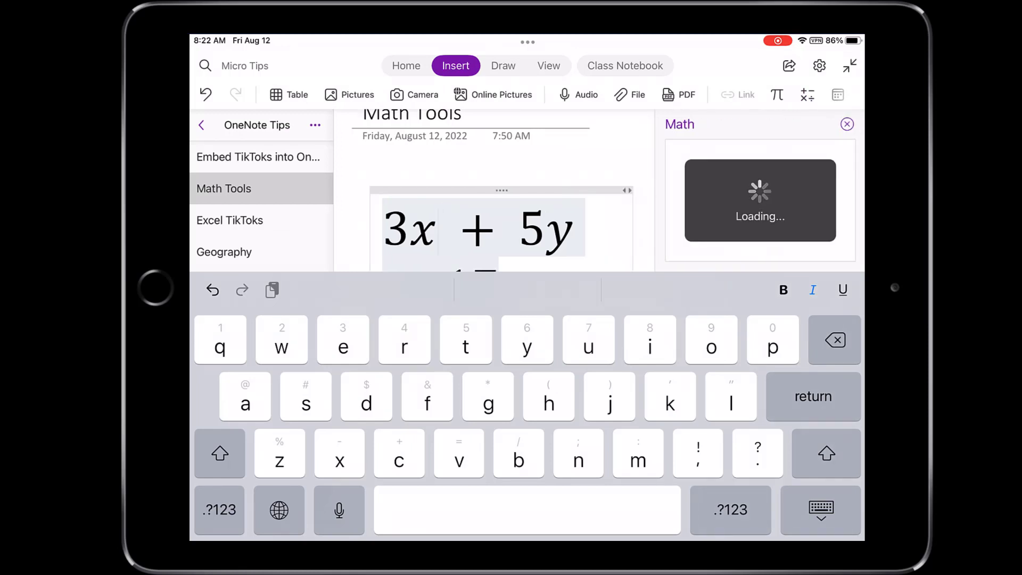
pyautogui.click(850, 65)
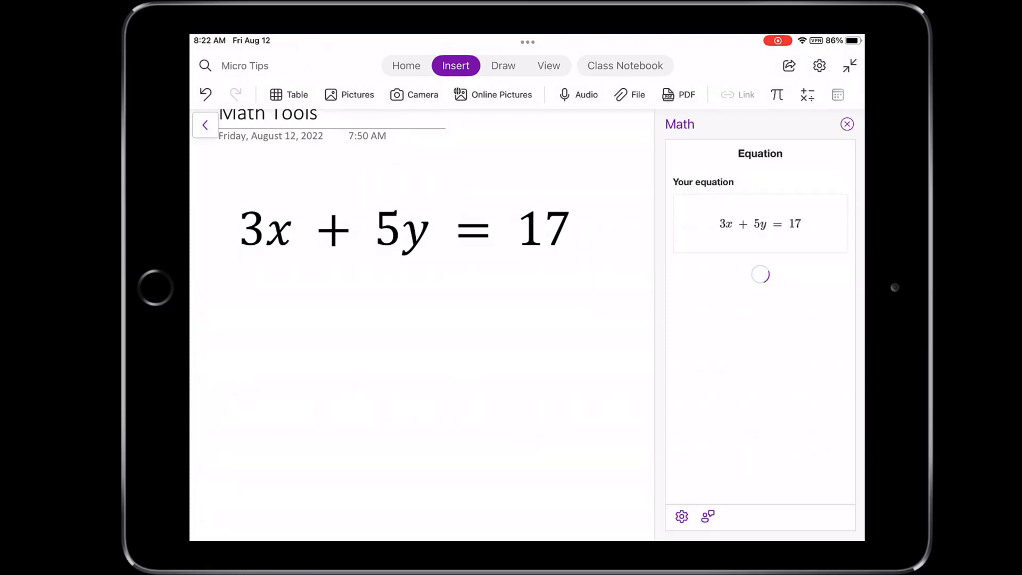
pyautogui.scroll(1, 420, 319)
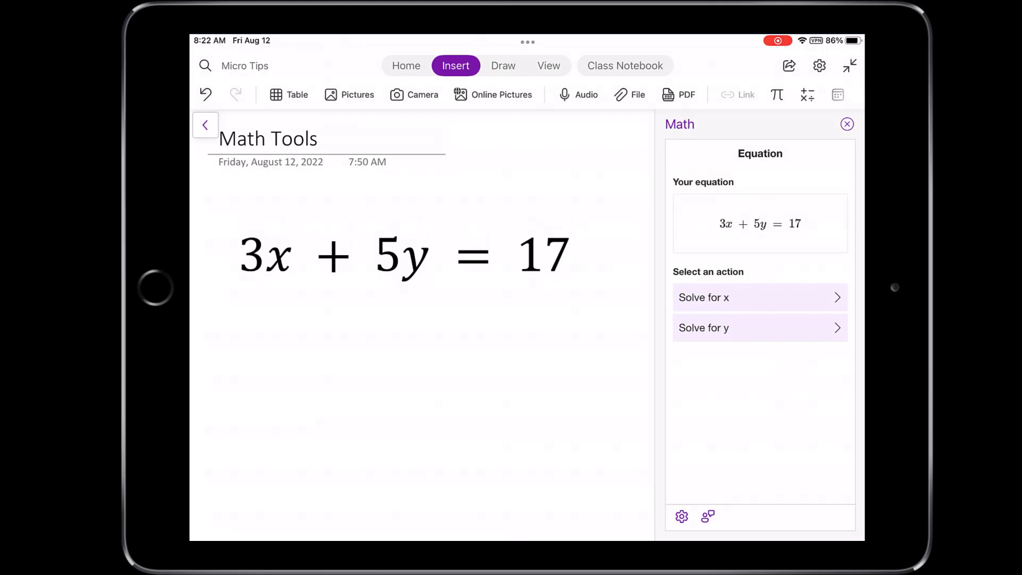
# - Solve for x and insert the solving steps onto the page below the equation
pyautogui.click(755, 297)
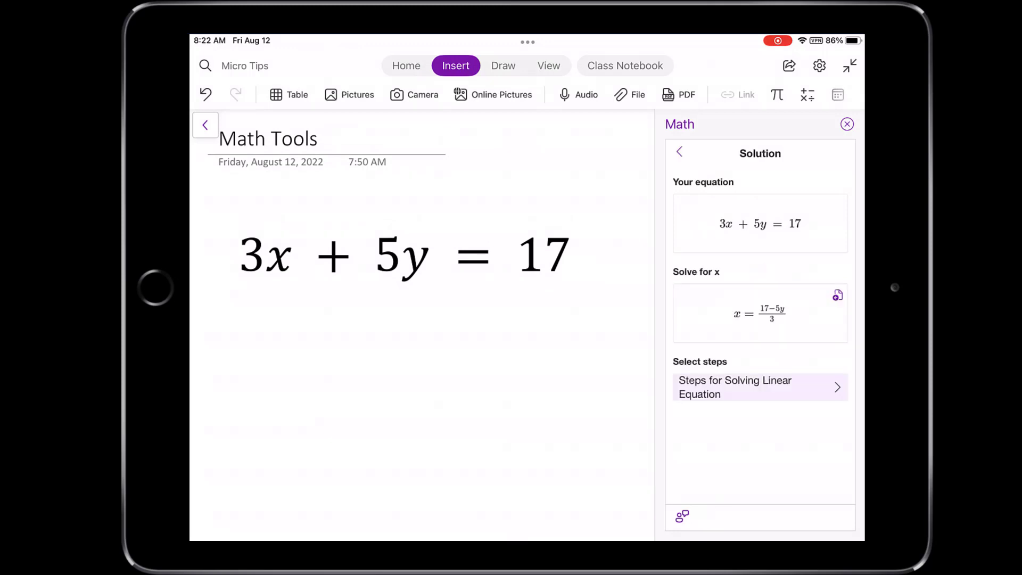
pyautogui.click(759, 387)
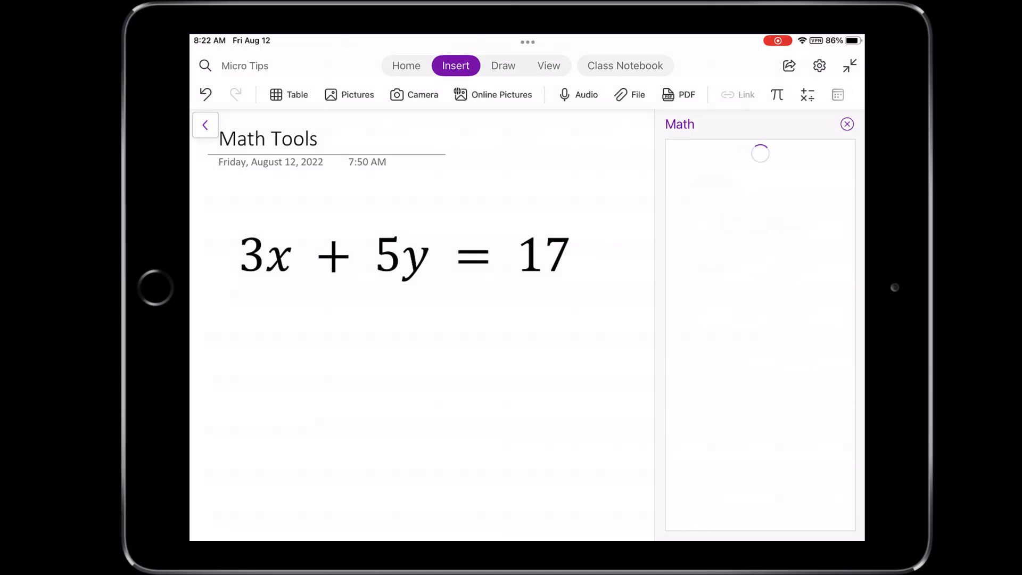
pyautogui.scroll(-2, 760, 319)
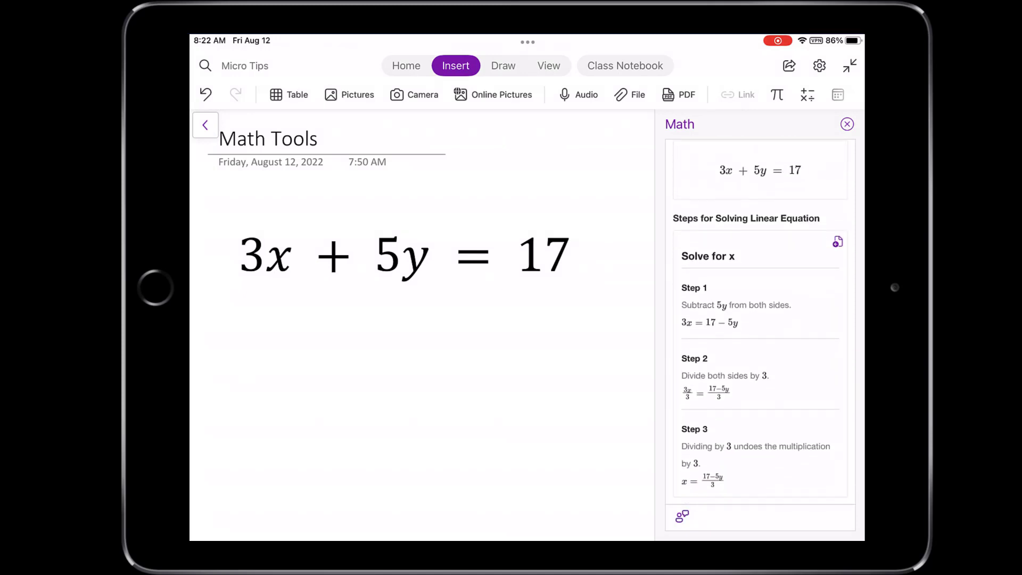
pyautogui.scroll(1, 759, 319)
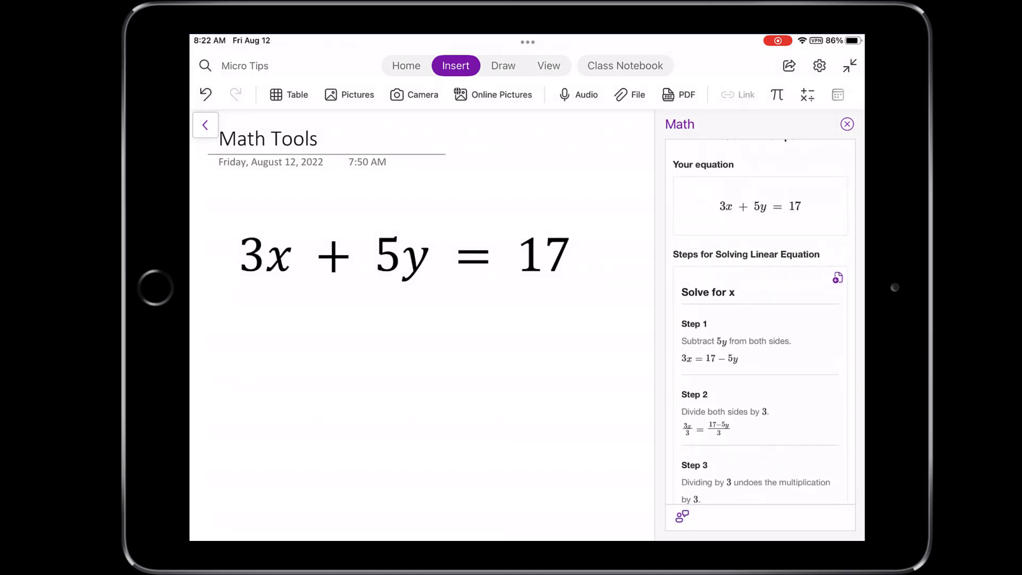
pyautogui.click(239, 315)
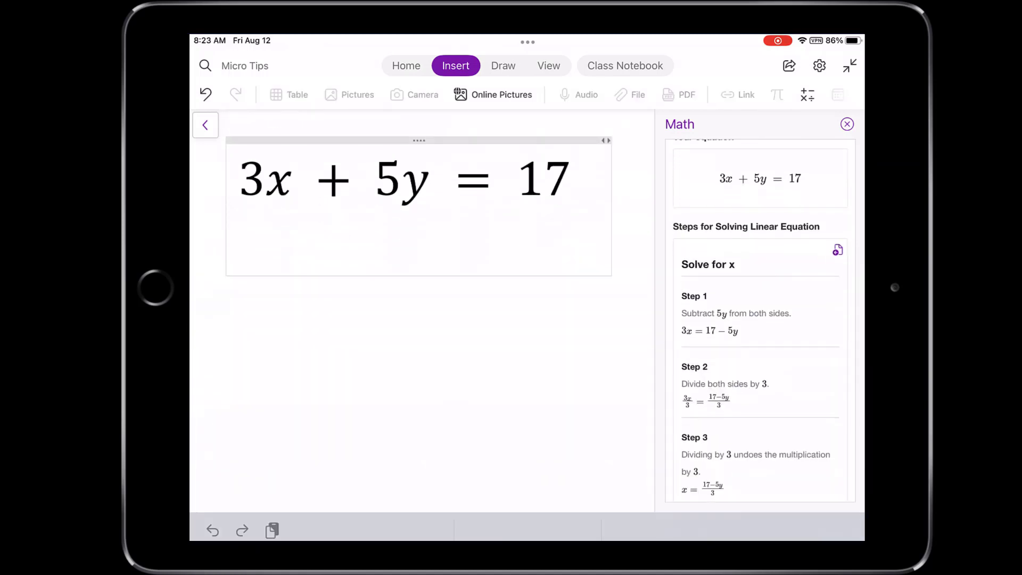
pyautogui.click(838, 249)
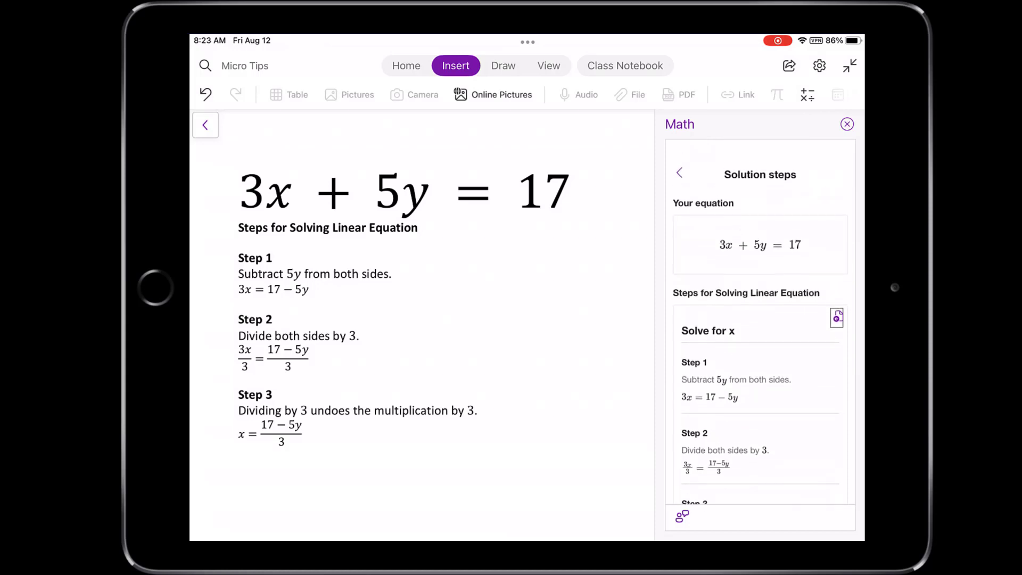
# - Solve 3x + 5y = 17 for y, review its linear-equation steps, then close the Math pane
pyautogui.click(680, 152)
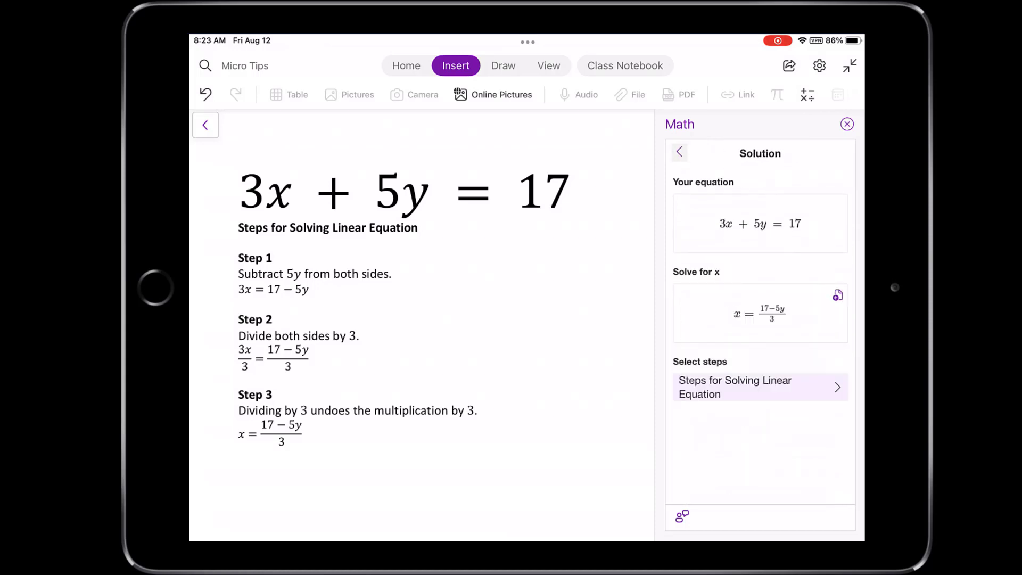
pyautogui.click(679, 152)
pyautogui.click(756, 326)
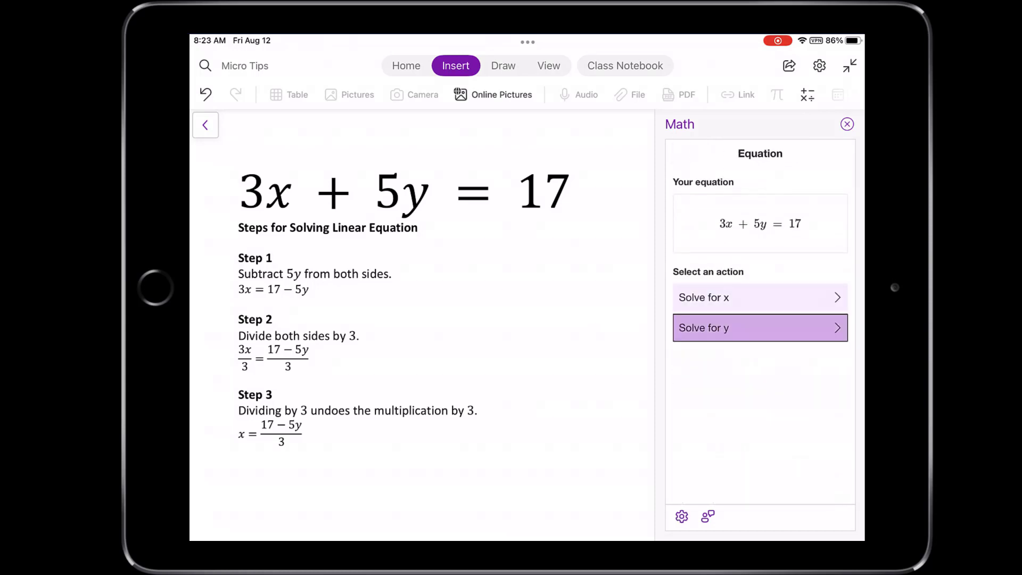
pyautogui.click(760, 387)
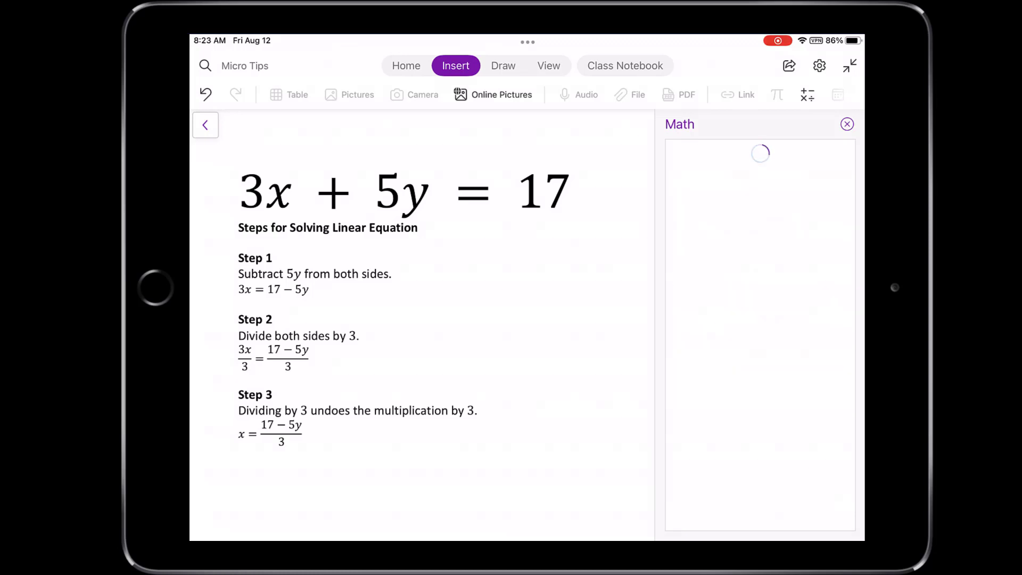
pyautogui.scroll(-2, 760, 319)
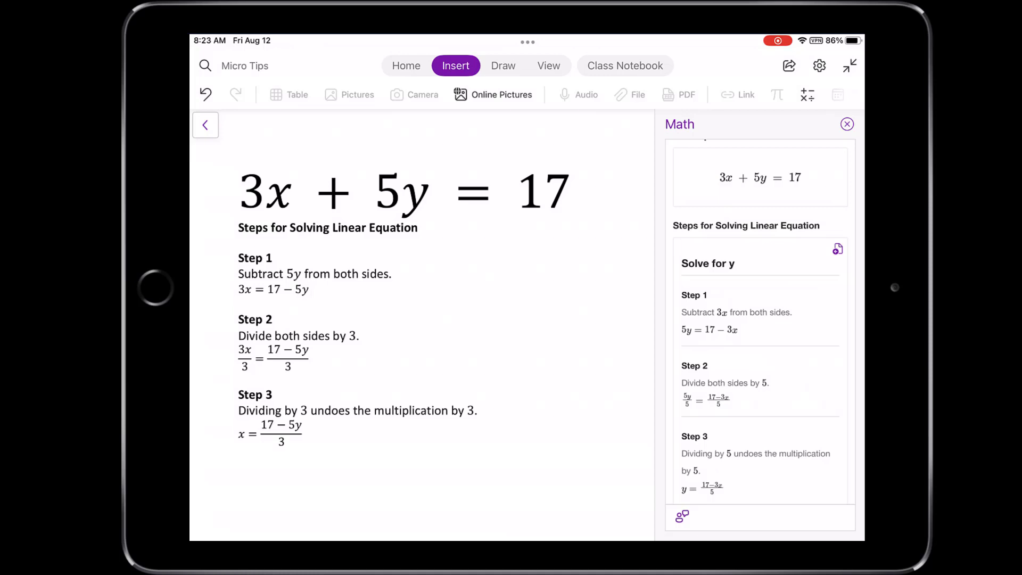
pyautogui.click(847, 124)
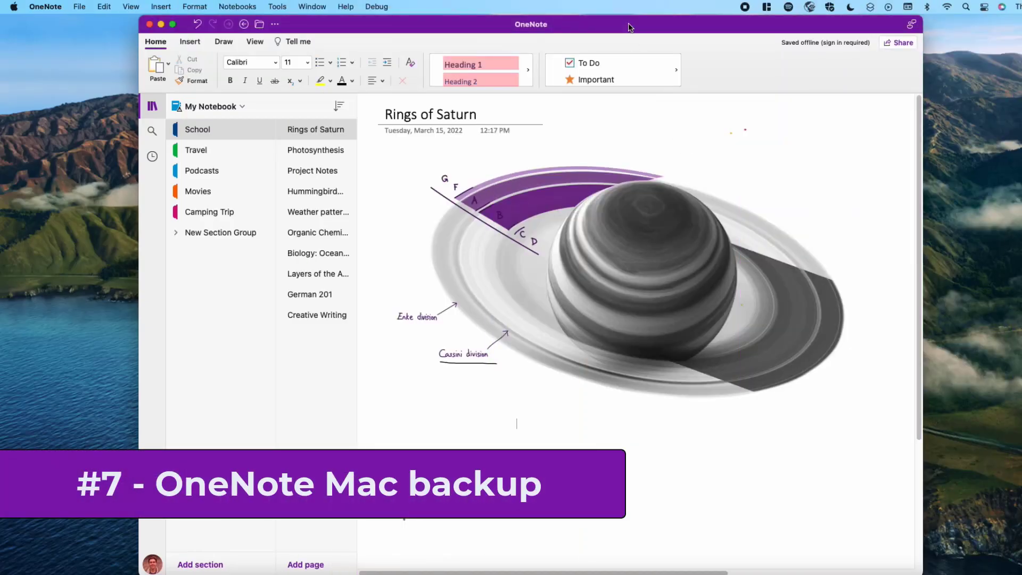
# - With the blue 0.35 mm pen, ink a small star at the arrow's tail under the Cassini division
pyautogui.click(224, 45)
pyautogui.click(259, 67)
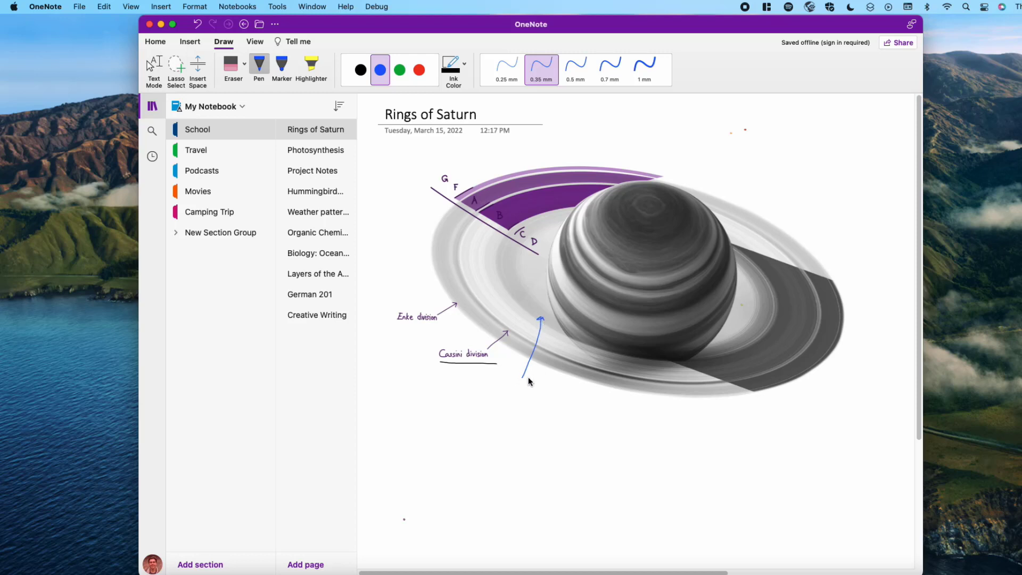
pyautogui.moveTo(517, 387)
pyautogui.mouseDown()
pyautogui.moveTo(523, 396)
pyautogui.moveTo(519, 387)
pyautogui.moveTo(514, 398)
pyautogui.mouseUp()
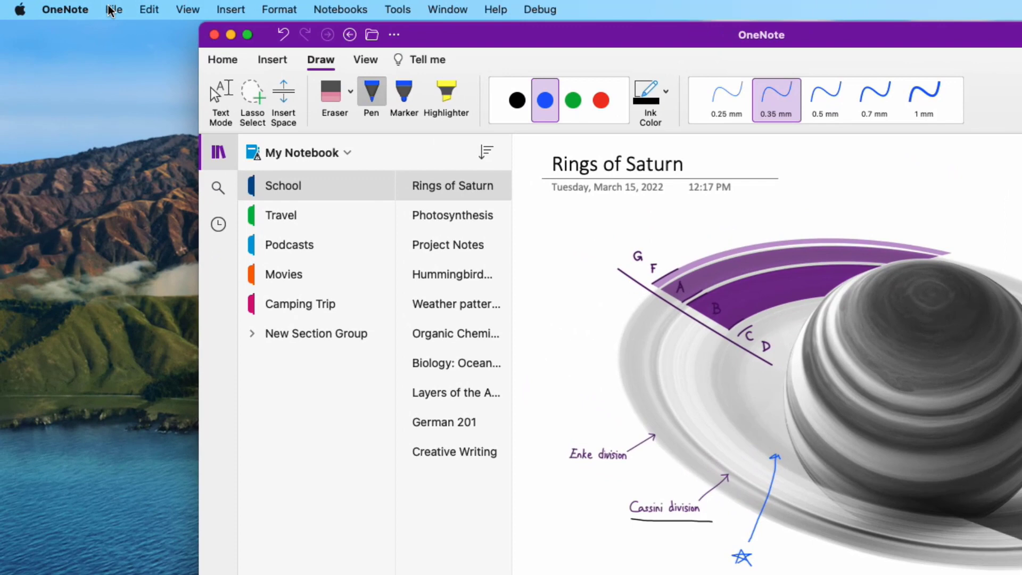
# - Run Back Up Changed Notes Now from Preferences > Backups, dismiss the alert, and close Preferences
pyautogui.click(51, 7)
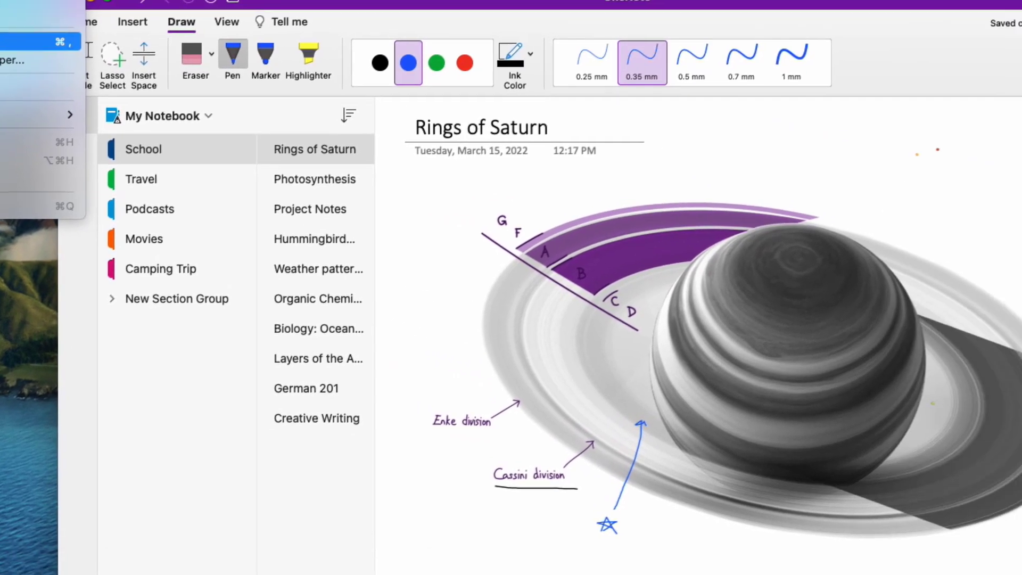
pyautogui.click(93, 78)
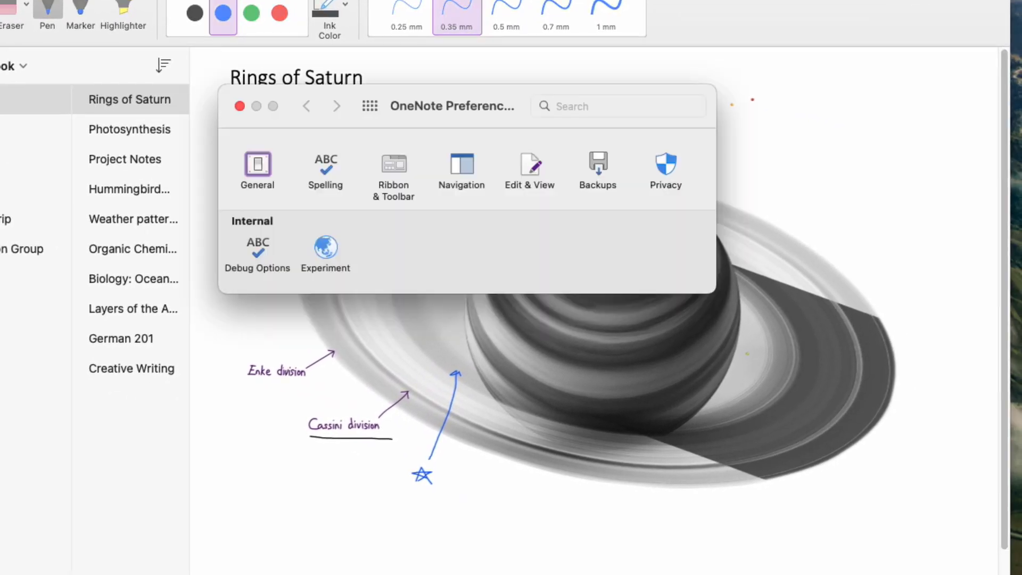
pyautogui.click(602, 162)
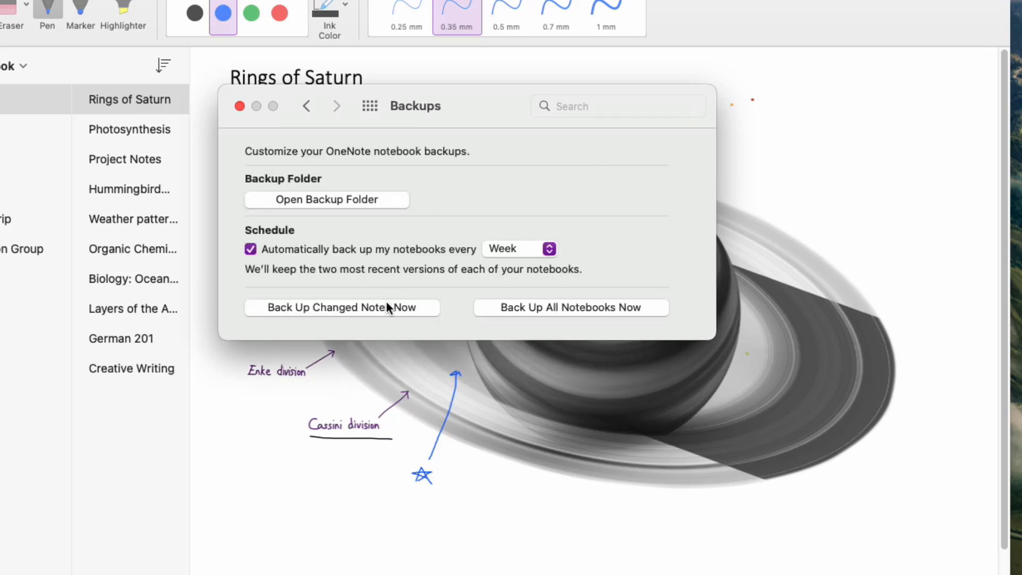
pyautogui.click(388, 305)
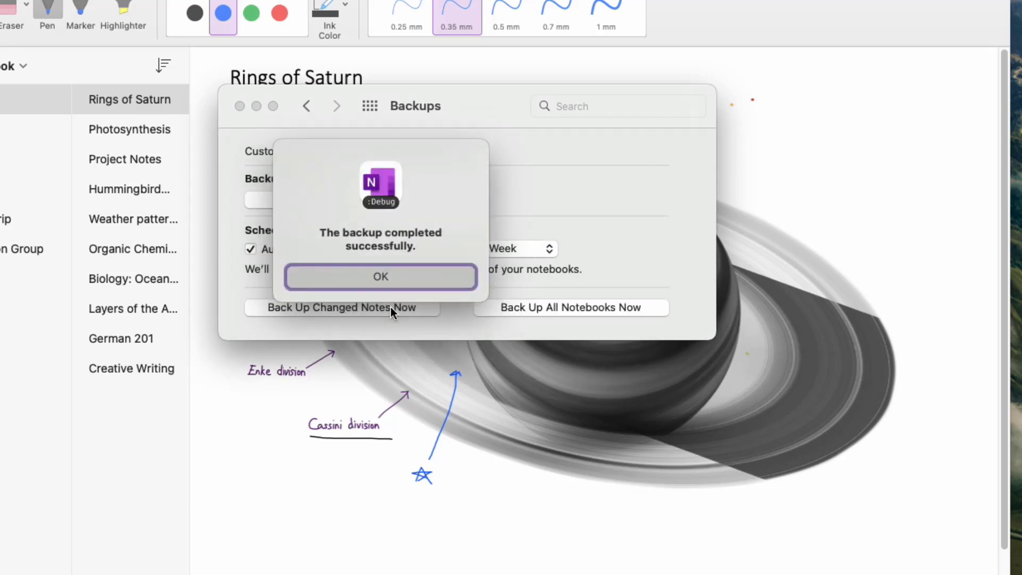
pyautogui.click(410, 275)
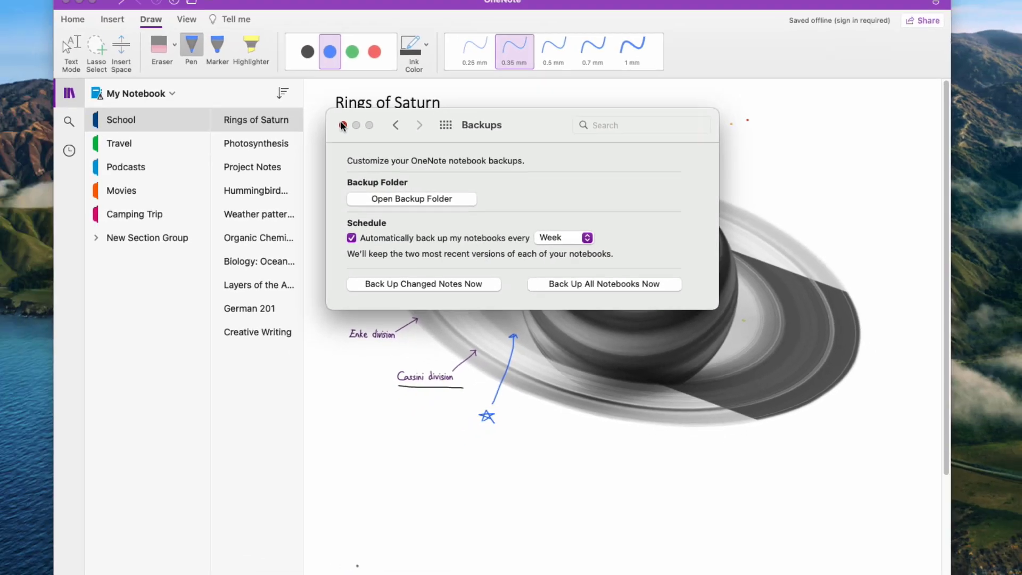
pyautogui.click(242, 107)
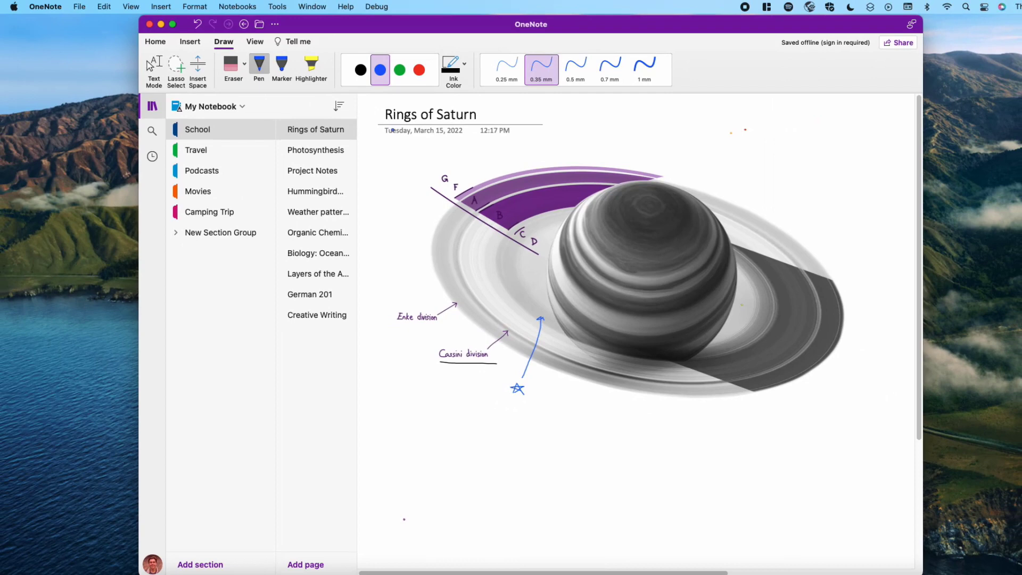
# - Through File > Open Backups, open School.one (On 4-28-22 - 3) from the My Notebook backups folder
pyautogui.click(78, 7)
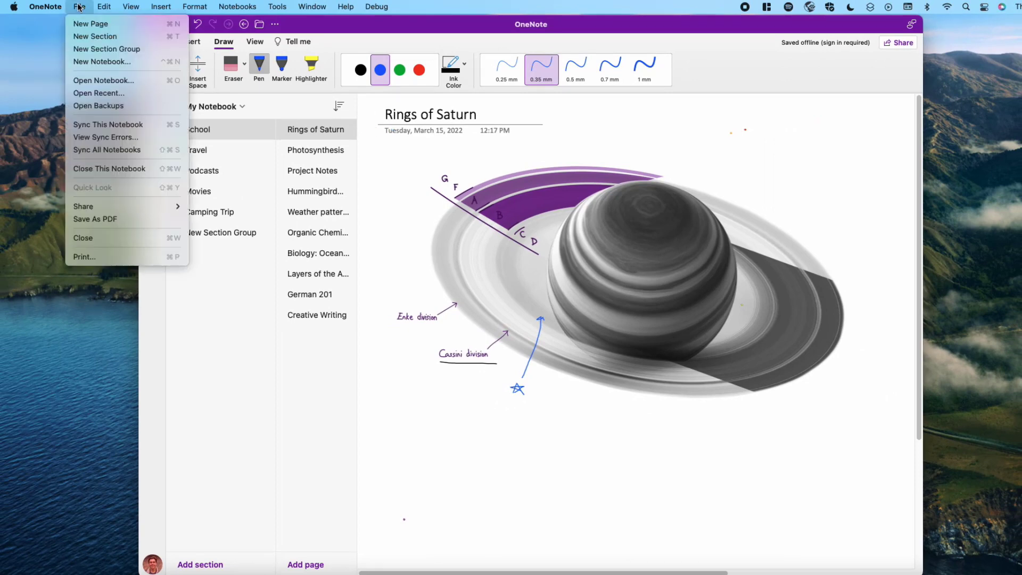
pyautogui.click(133, 106)
pyautogui.click(319, 183)
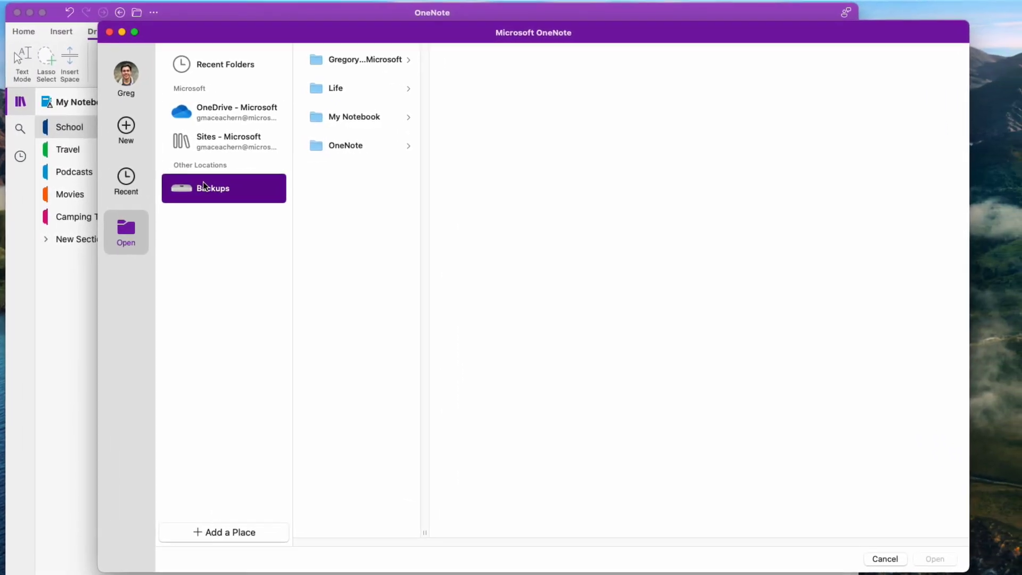
pyautogui.click(379, 116)
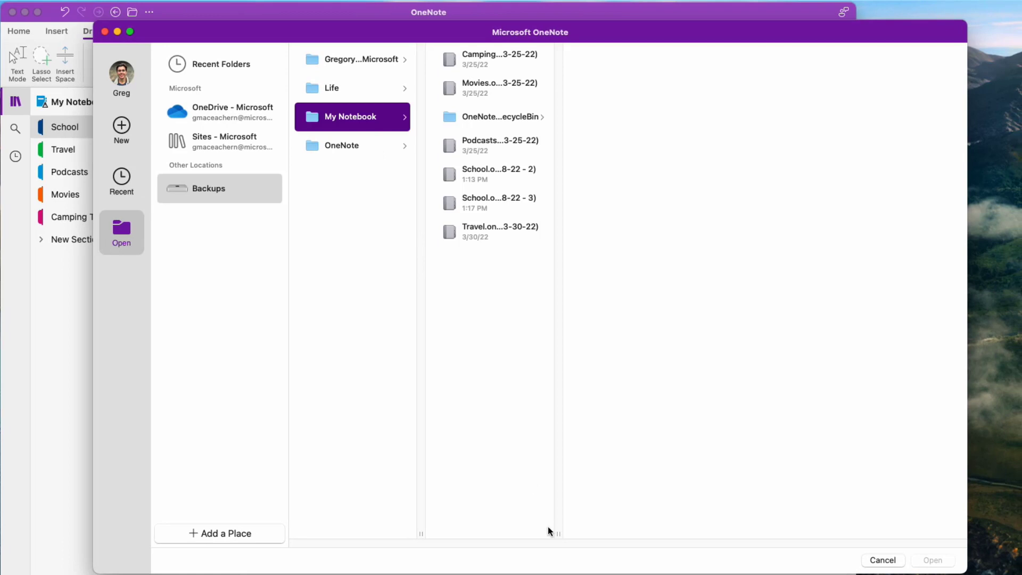
pyautogui.moveTo(559, 533); pyautogui.dragTo(600, 533)
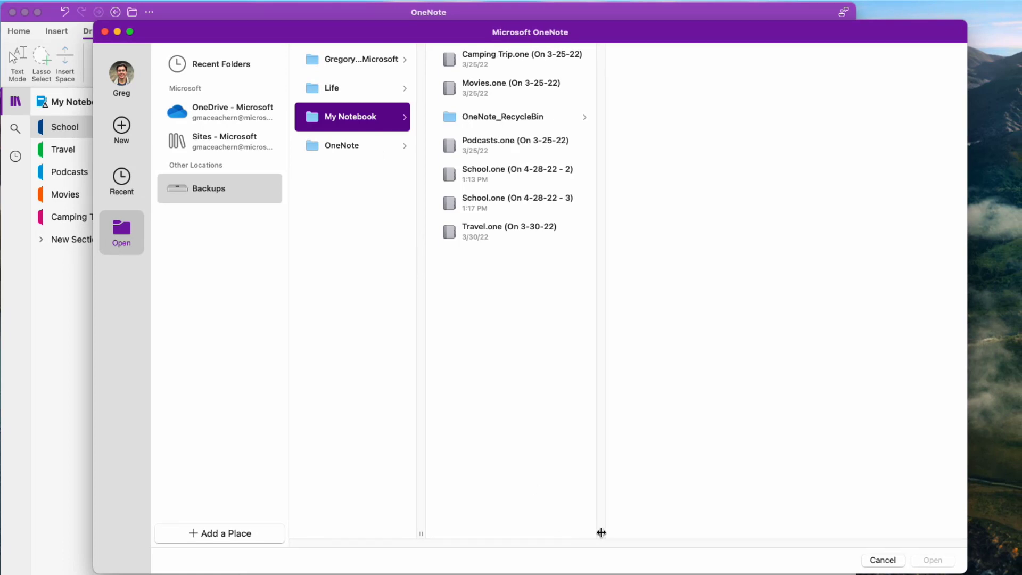
pyautogui.click(524, 206)
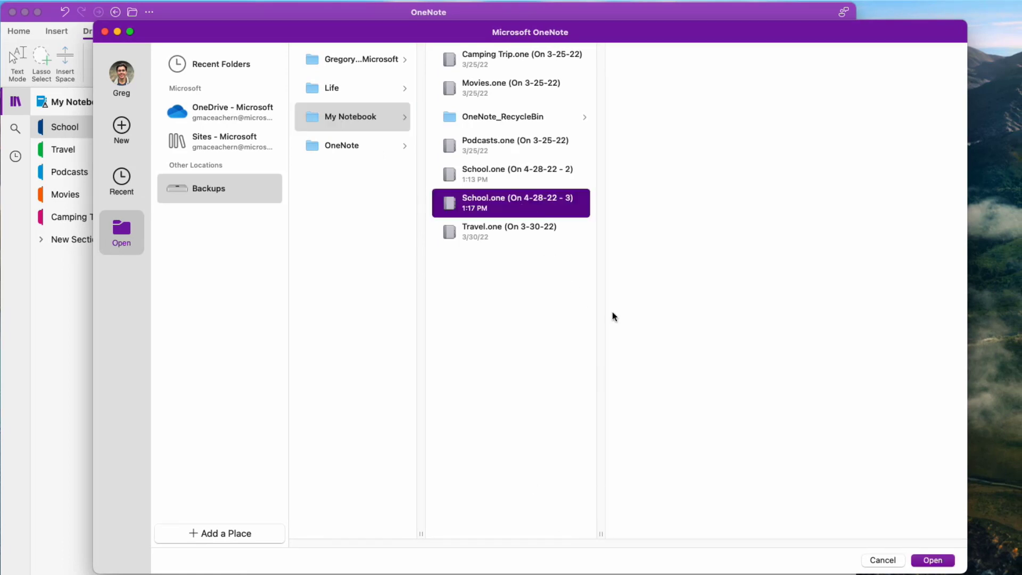
pyautogui.click(937, 562)
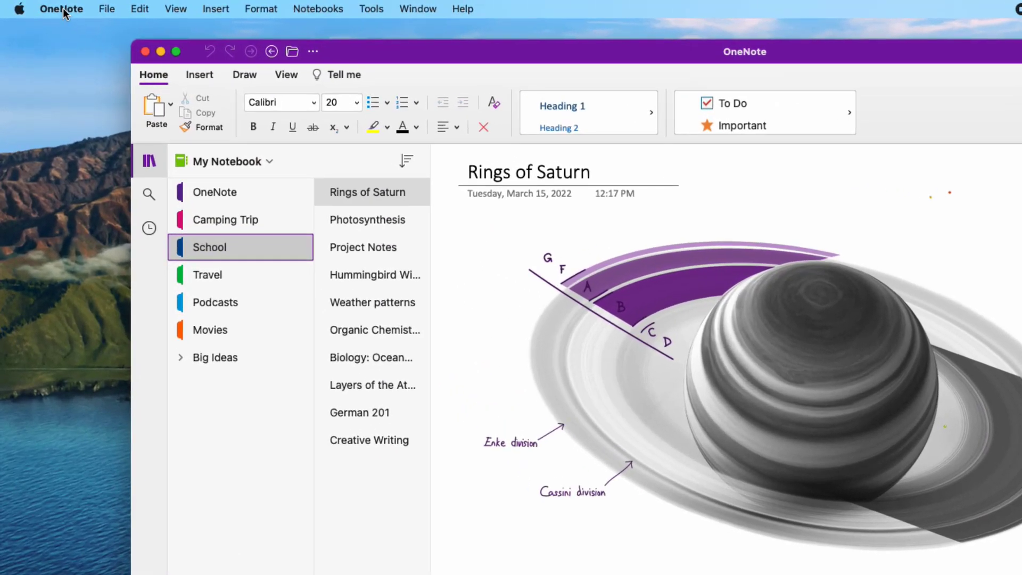
# - Check Auto Sync Attachments in the General preferences, then close the Preferences window
pyautogui.click(53, 8)
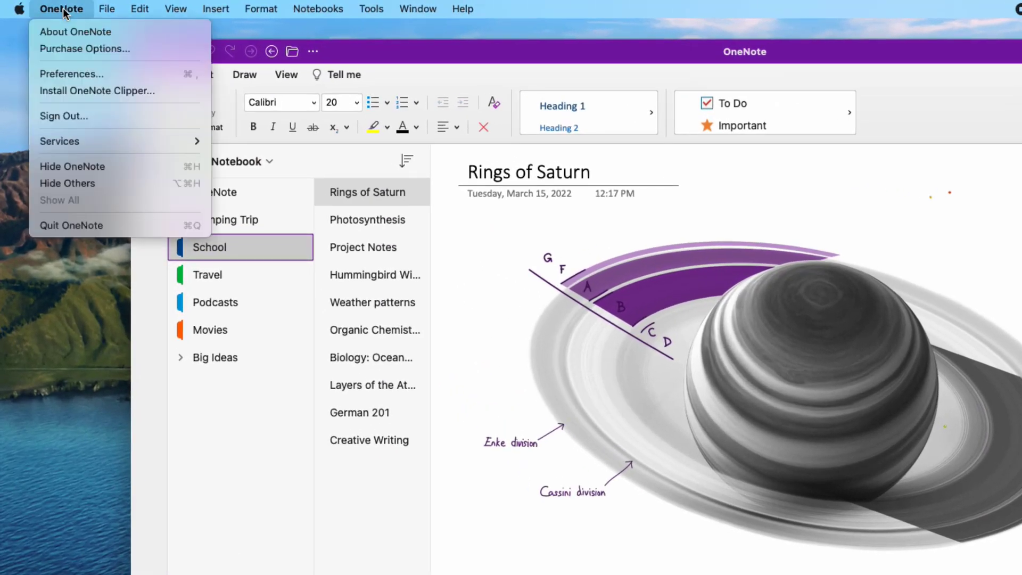
pyautogui.click(77, 72)
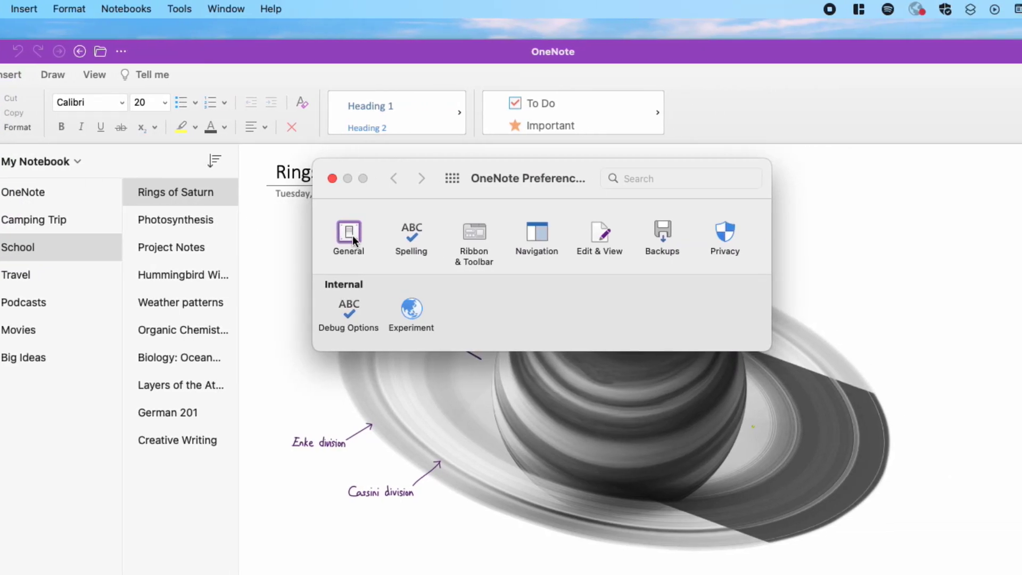
pyautogui.click(350, 234)
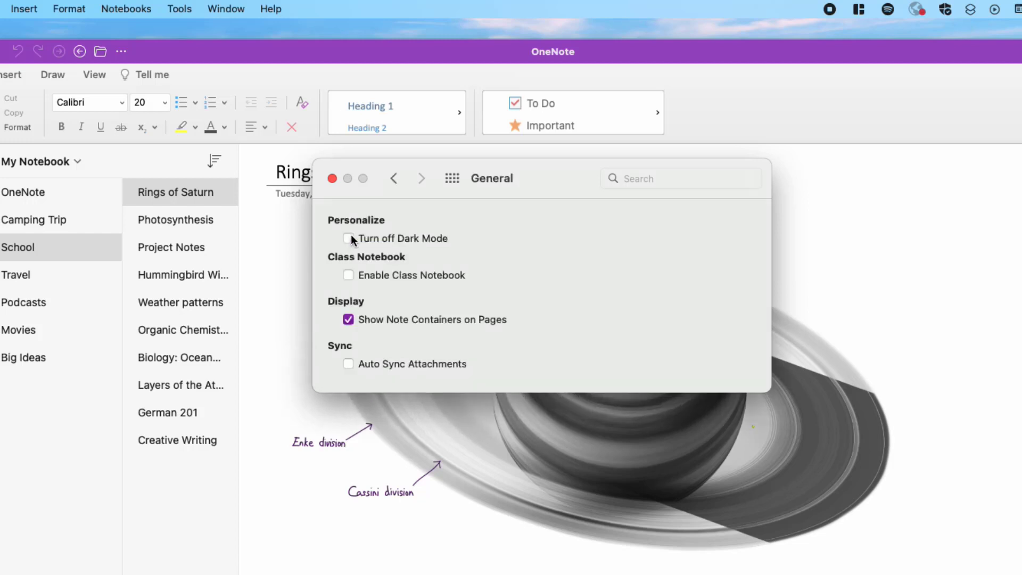
pyautogui.click(348, 364)
pyautogui.click(332, 178)
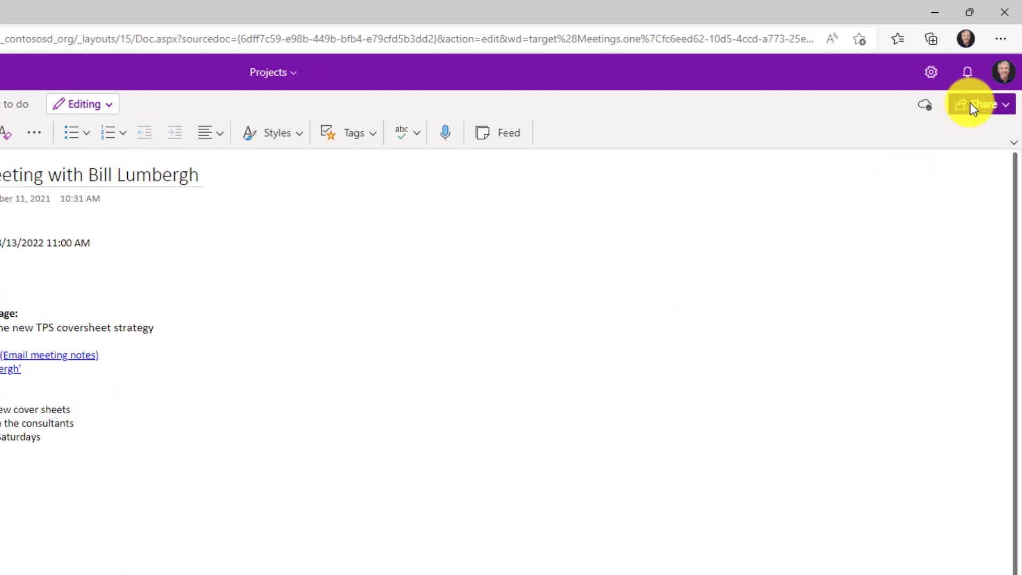
# - Create and copy a sharing link to the Projects notebook, then close the link dialog
pyautogui.click(972, 105)
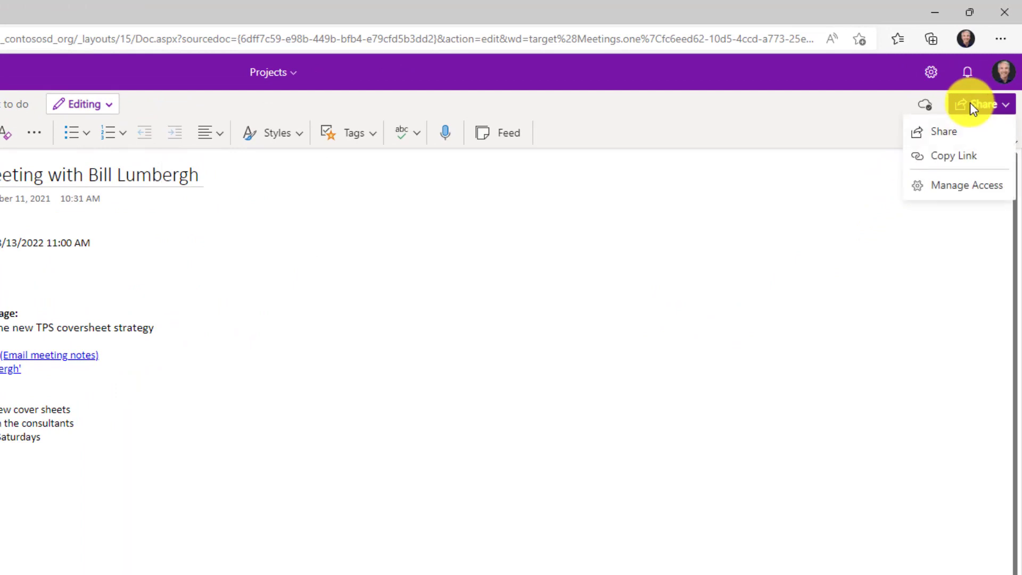
pyautogui.click(944, 132)
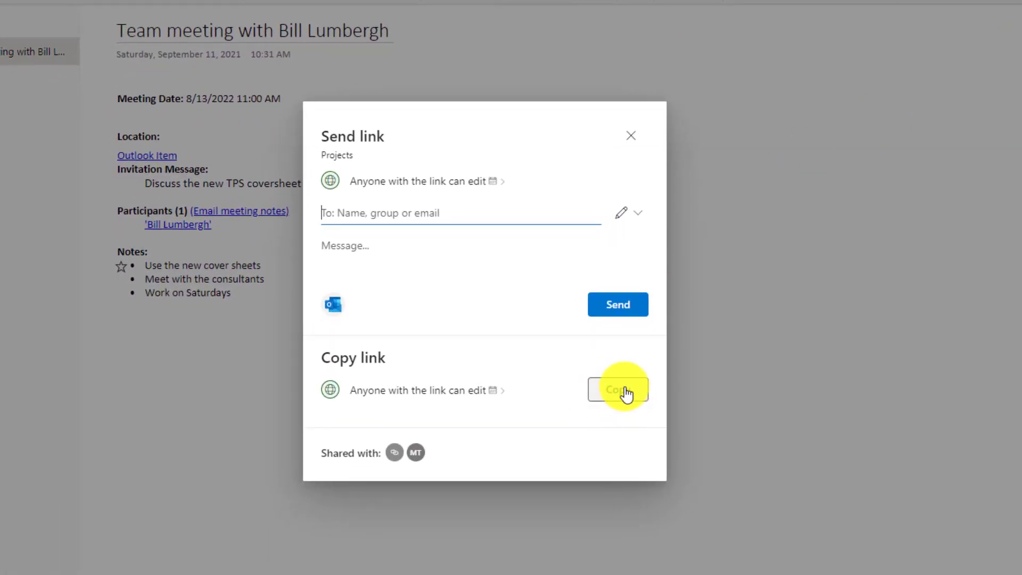
pyautogui.click(625, 393)
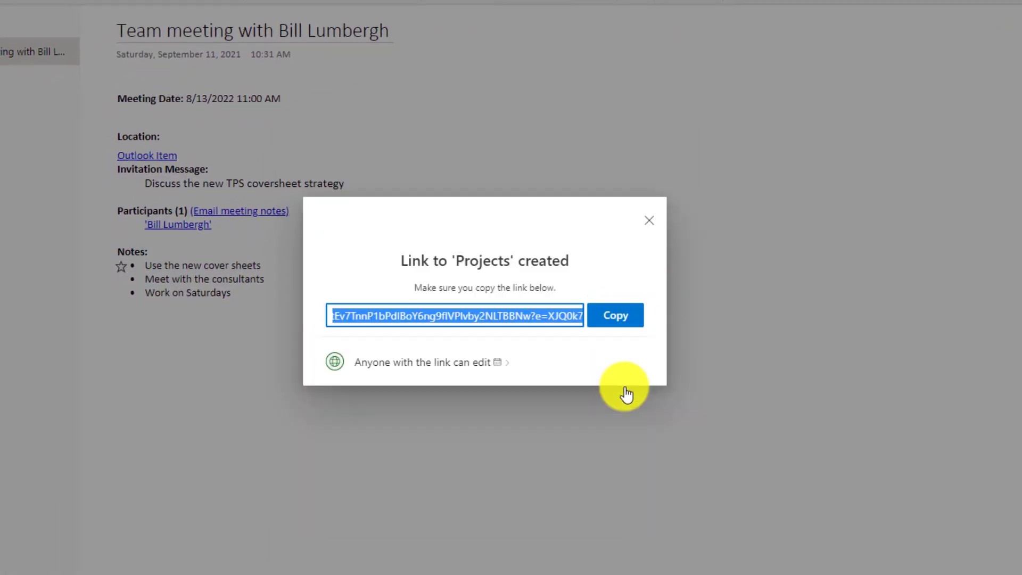
pyautogui.click(649, 219)
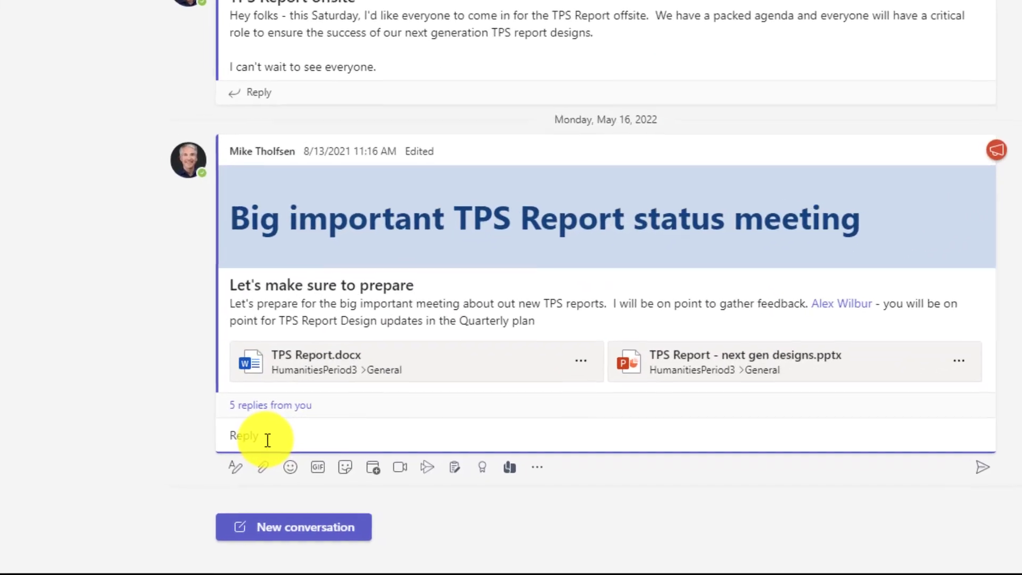
# - Reply 'Here are the notes' with the Projects notebook link, leaving its link permissions unchanged
pyautogui.write('Here are')
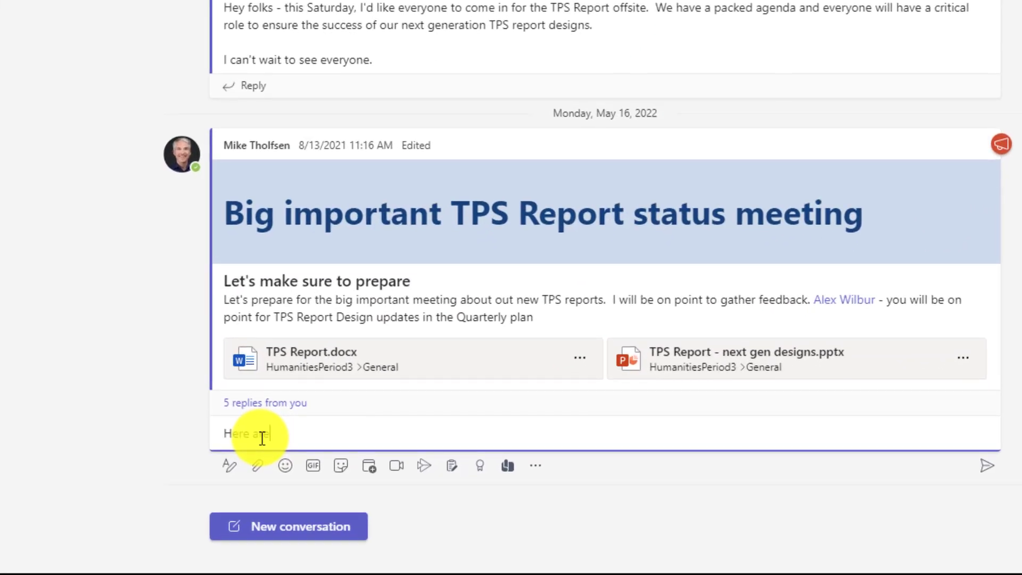
pyautogui.write(' the notes')
pyautogui.press('Return')
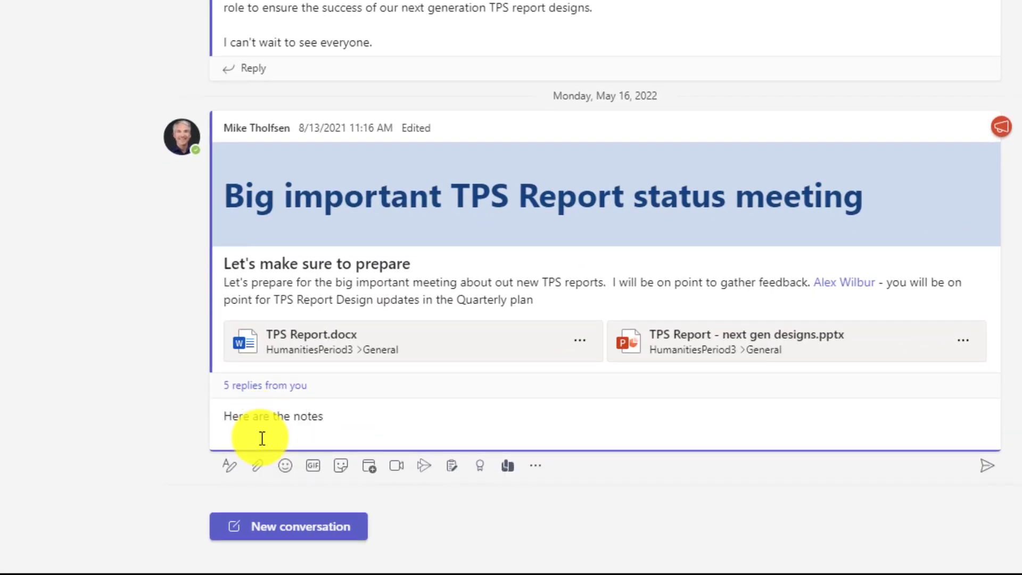
pyautogui.write('Projects')
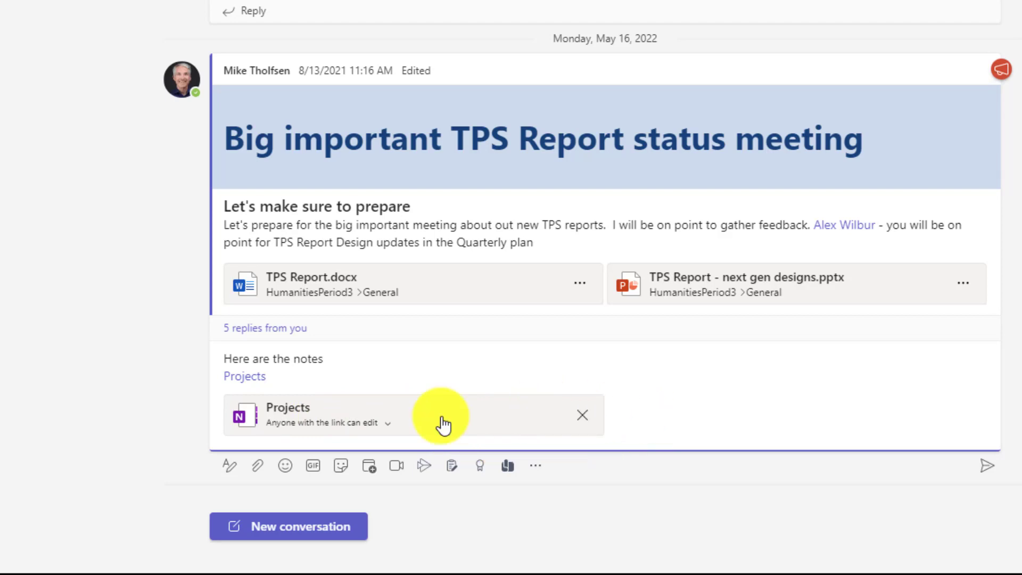
pyautogui.click(317, 429)
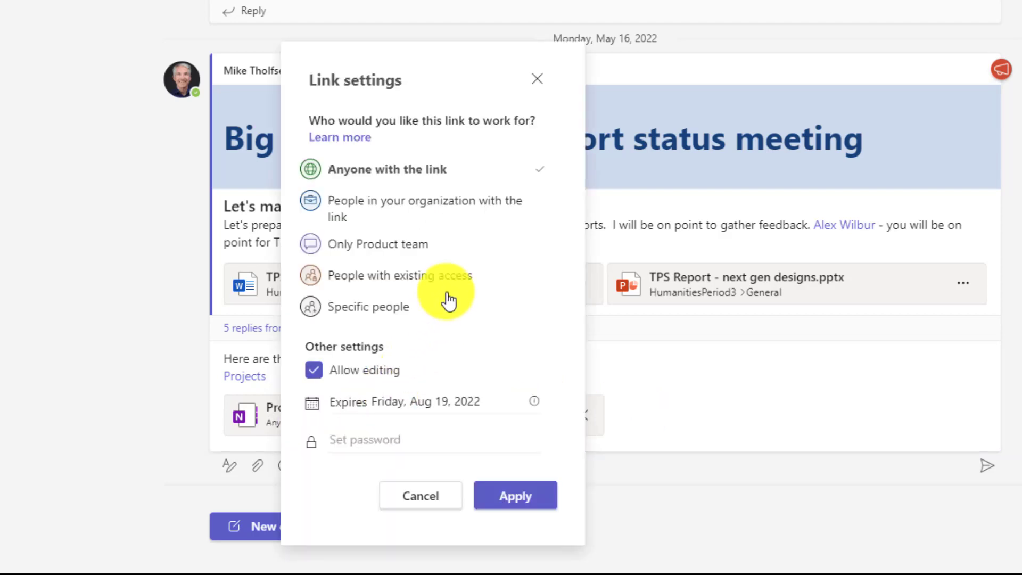
pyautogui.click(415, 498)
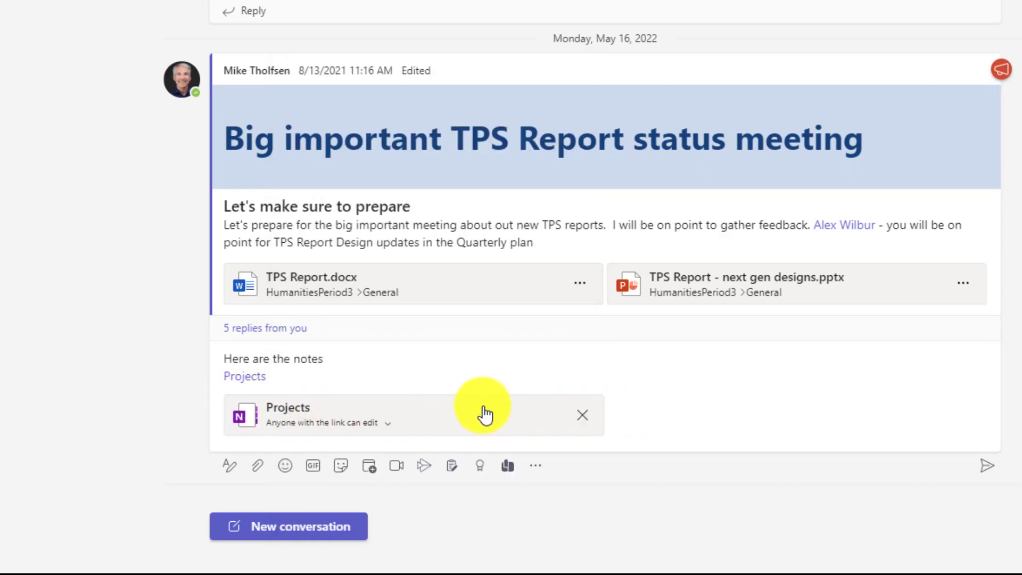
# - Send the 'Here are the notes' reply carrying the Projects notebook link
pyautogui.click(979, 469)
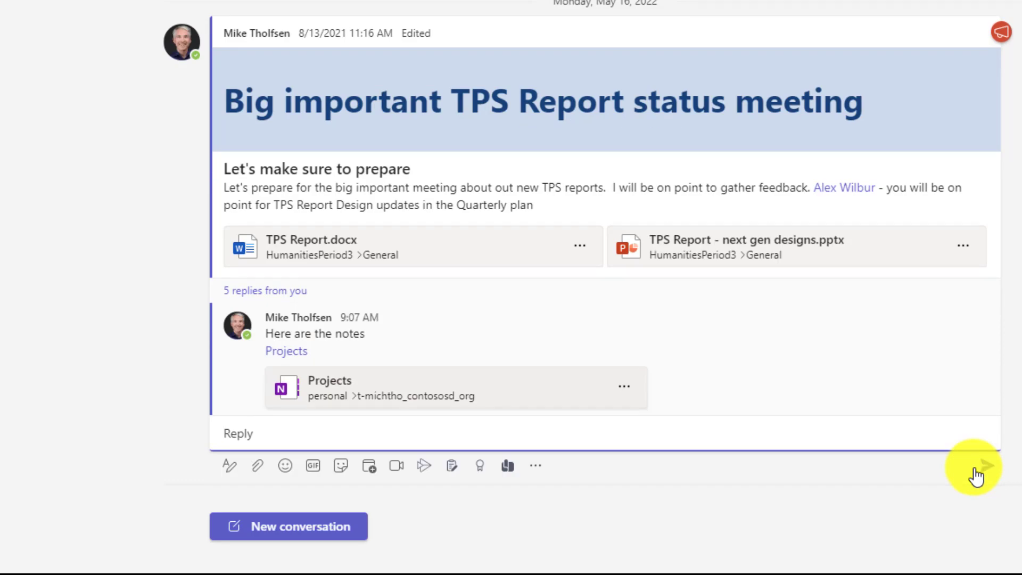